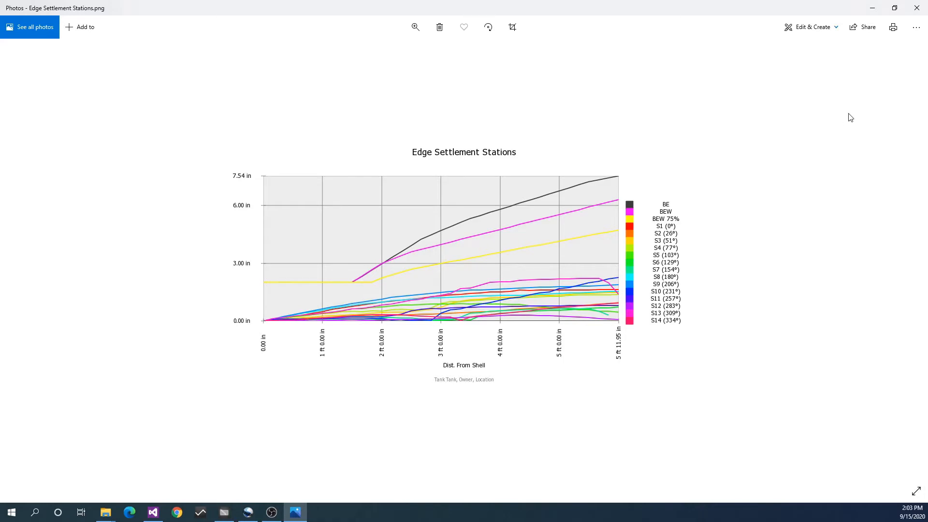
Close the Edge Settlement Stations image and load the model Floor Settlement.3ds from the Internal > Floor > Data folder in Novlum uniTank
{"action": "left_click", "coordinate": [916, 8]}
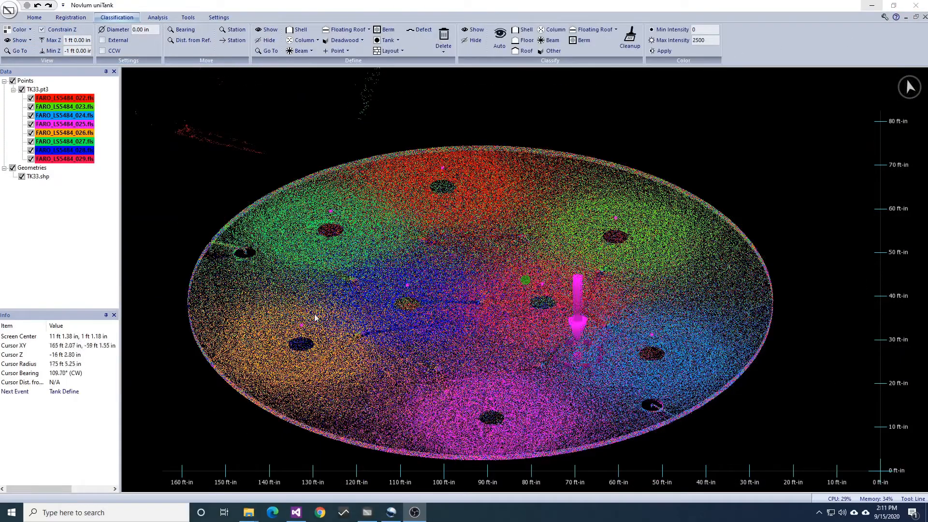
{"action": "left_click", "coordinate": [11, 11]}
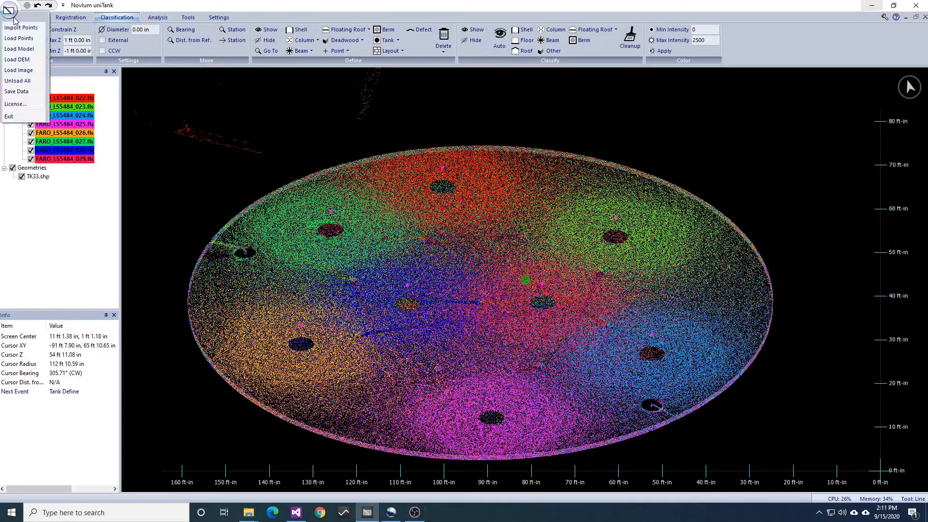
{"action": "left_click", "coordinate": [18, 49]}
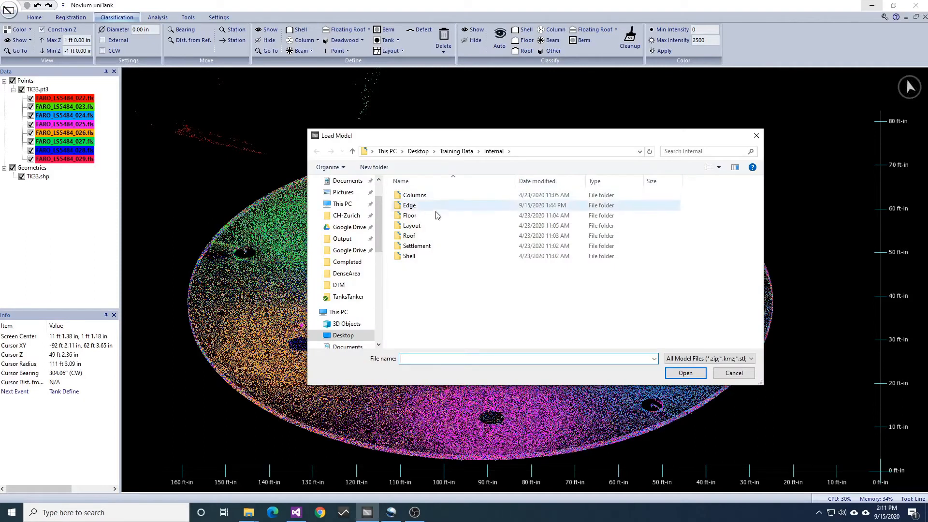
{"action": "double_click", "coordinate": [407, 215]}
{"action": "double_click", "coordinate": [405, 210]}
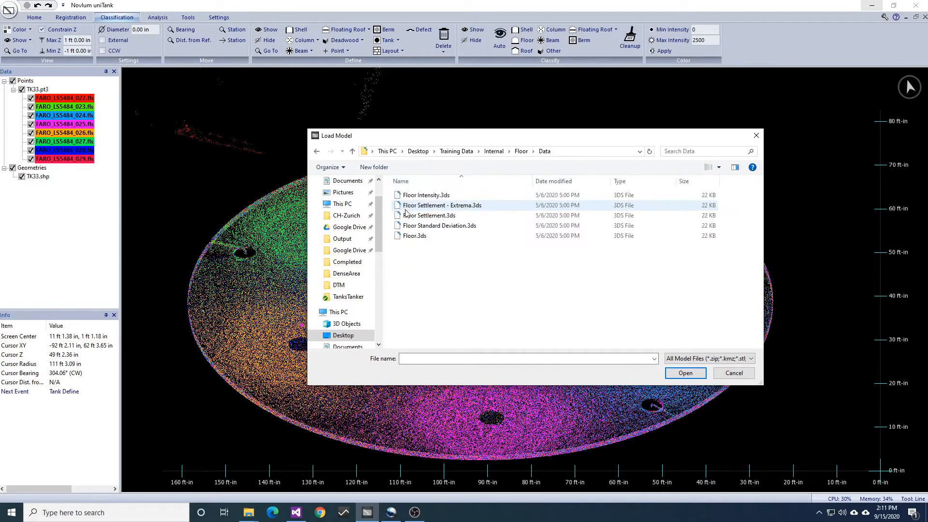
{"action": "double_click", "coordinate": [428, 216]}
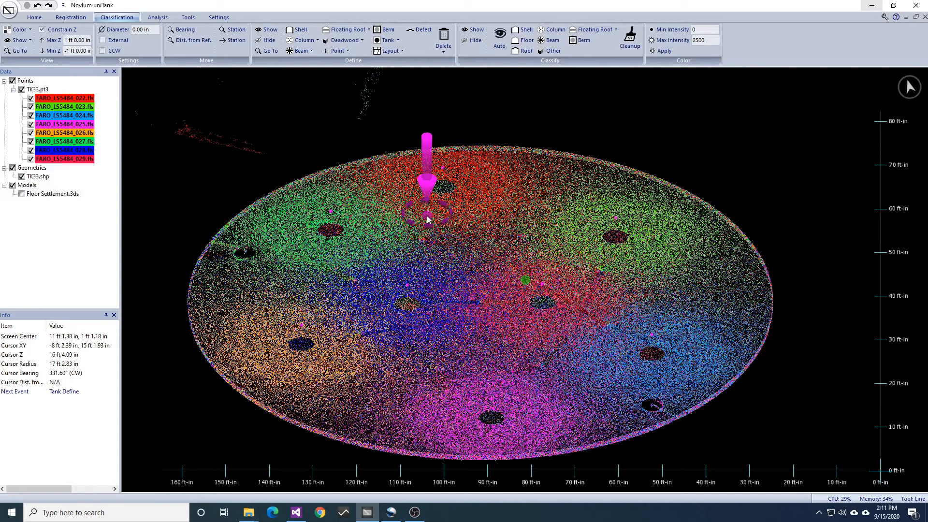
Show the Floor Settlement.3ds model and hide the TK33.pt3 point cloud to expose the floor plates
{"action": "left_click", "coordinate": [21, 194]}
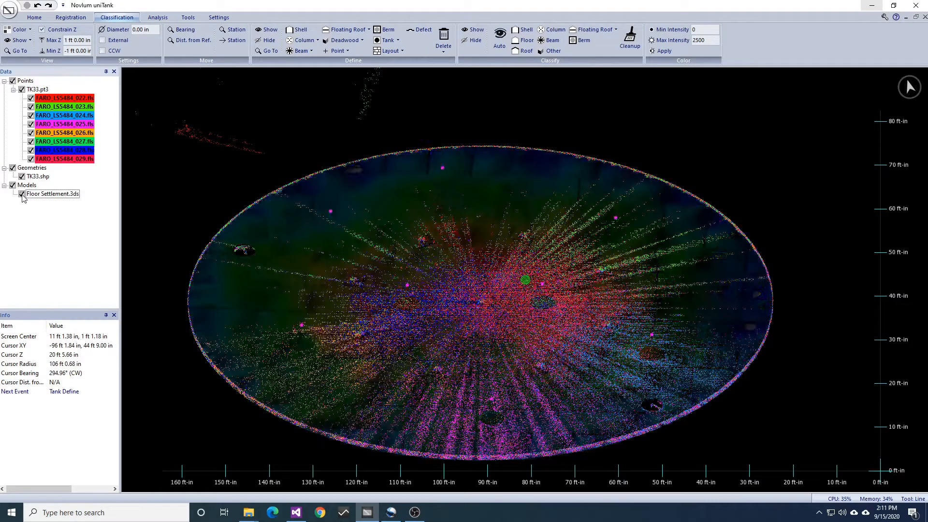
{"action": "left_click", "coordinate": [22, 90]}
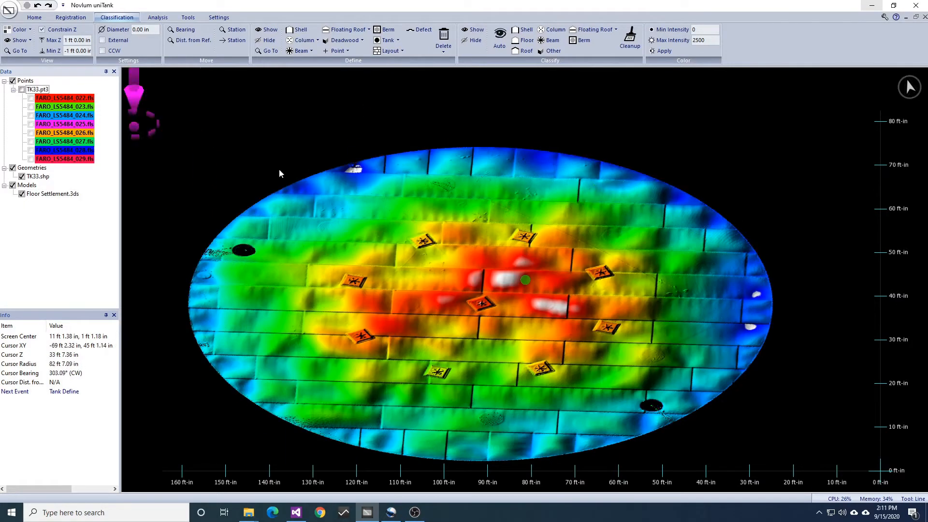
{"action": "scroll", "coordinate": [567, 308], "scroll_direction": "up", "scroll_amount": 4}
{"action": "middle_click_drag", "start_coordinate": [511, 298], "coordinate": [610, 317]}
{"action": "middle_click_drag", "start_coordinate": [492, 199], "coordinate": [520, 248]}
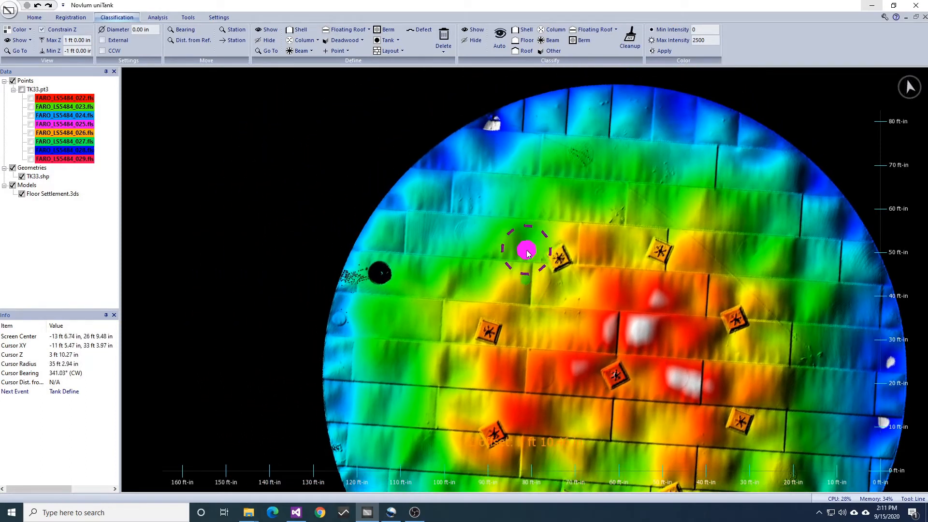
Place a single point on the plate seam near the northwest rim of the tank floor
{"action": "left_click", "coordinate": [33, 18]}
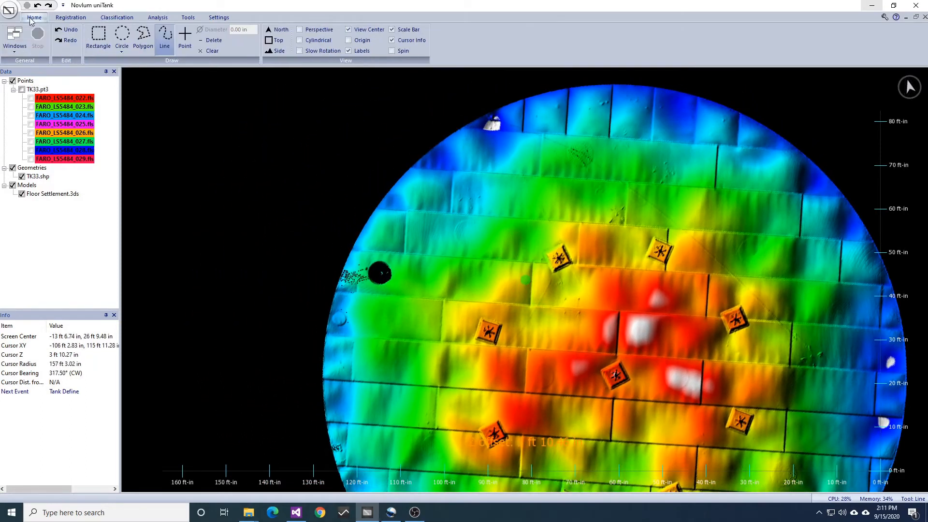
{"action": "left_click", "coordinate": [184, 37]}
{"action": "middle_click_drag", "start_coordinate": [424, 196], "coordinate": [436, 211]}
{"action": "scroll", "coordinate": [491, 255], "scroll_direction": "up", "scroll_amount": 4}
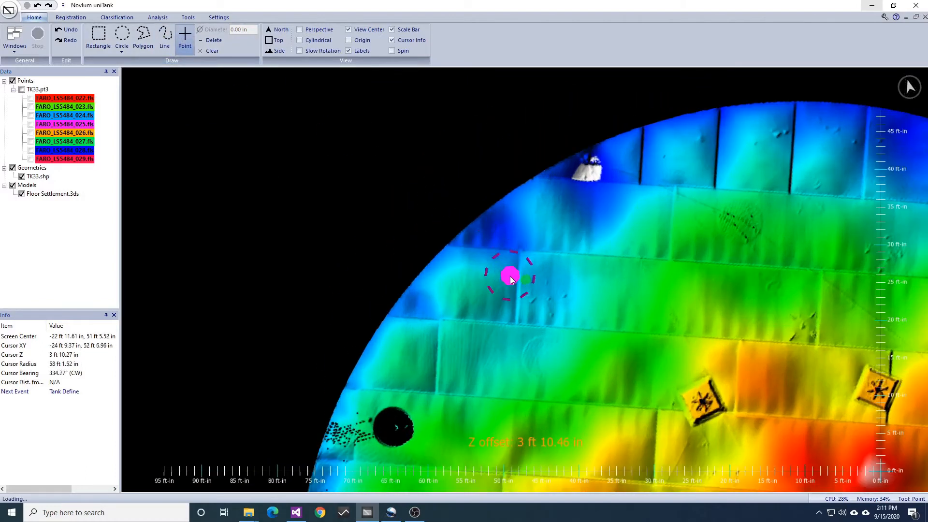
{"action": "left_click", "coordinate": [489, 256]}
Define a floor layout of type Annular Ring from the placed point
{"action": "left_click", "coordinate": [158, 18]}
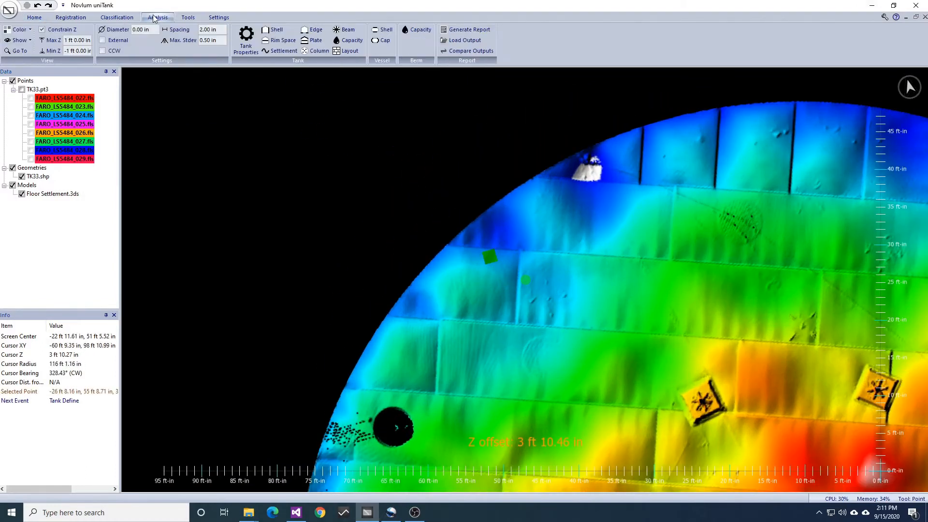
{"action": "left_click", "coordinate": [117, 18]}
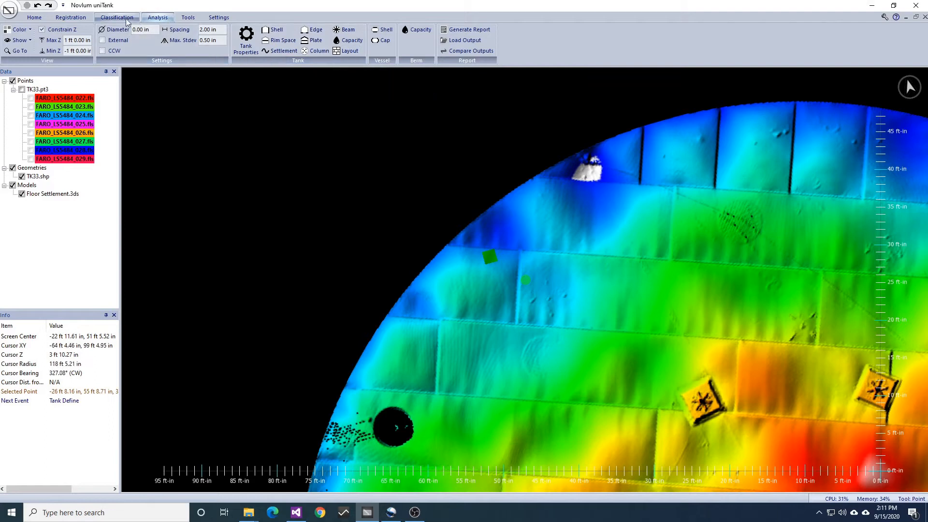
{"action": "left_click", "coordinate": [386, 51]}
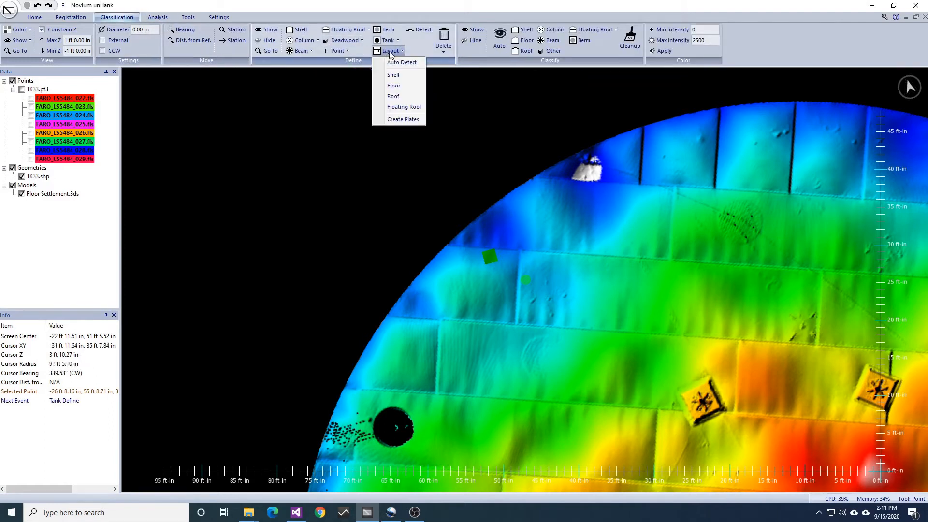
{"action": "left_click", "coordinate": [404, 85]}
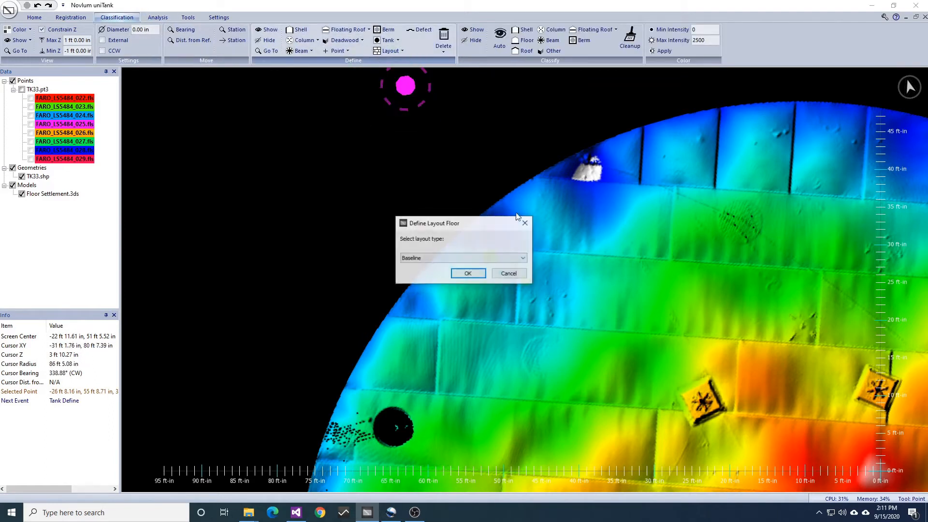
{"action": "left_click", "coordinate": [425, 259]}
{"action": "left_click", "coordinate": [421, 267]}
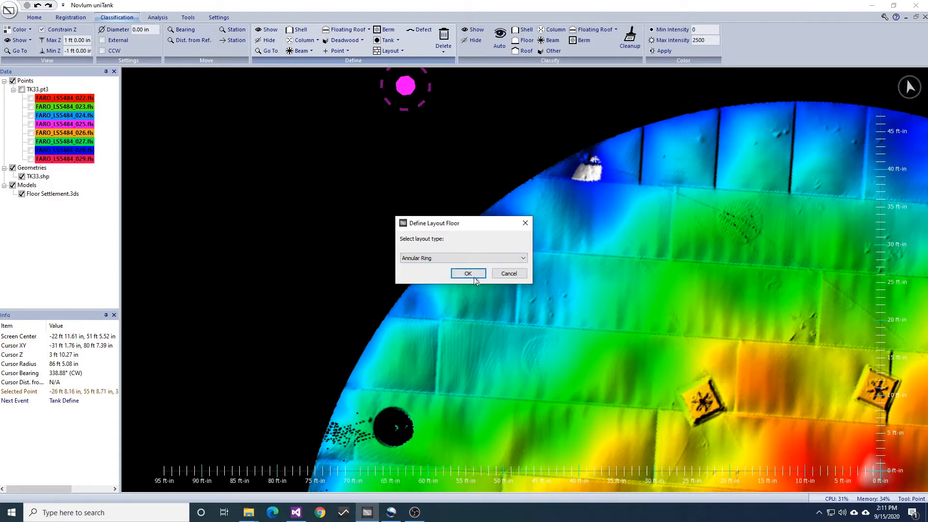
{"action": "left_click", "coordinate": [470, 271]}
Undo the floor annular ring definition
{"action": "scroll", "coordinate": [731, 327], "scroll_direction": "up", "scroll_amount": 2}
{"action": "scroll", "coordinate": [661, 324], "scroll_direction": "down", "scroll_amount": 1}
{"action": "middle_click_drag", "start_coordinate": [661, 324], "coordinate": [657, 304]}
{"action": "key", "text": "Escape"}
{"action": "middle_click_drag", "start_coordinate": [715, 435], "coordinate": [687, 256]}
{"action": "scroll", "coordinate": [688, 259], "scroll_direction": "down", "scroll_amount": 2}
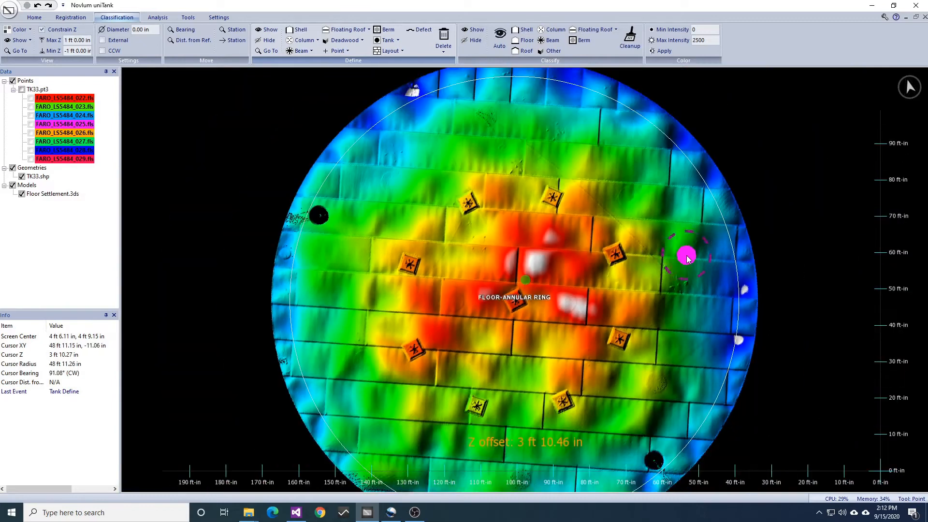
{"action": "key", "text": "ctrl+z"}
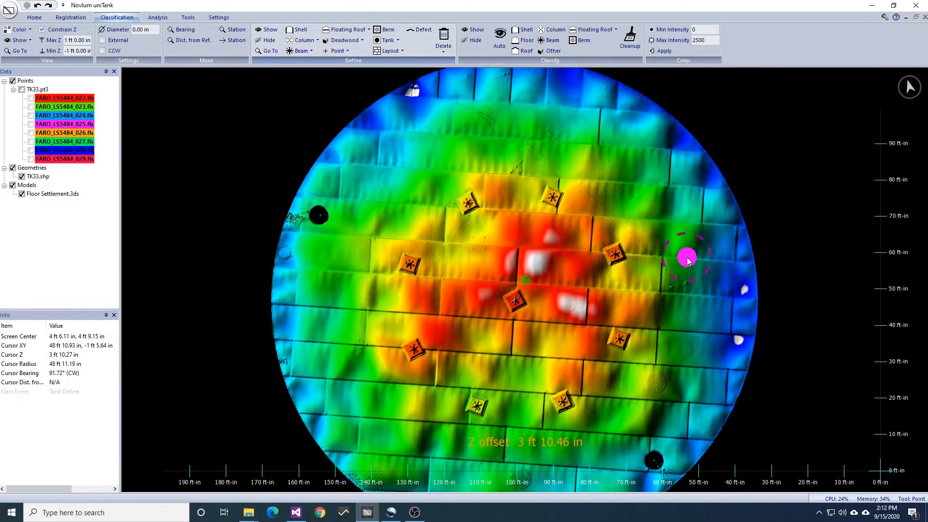
Draw a line about 121 ft long from west to east along the plate seam just south of the floor's centre
{"action": "left_click", "coordinate": [34, 17]}
{"action": "left_click", "coordinate": [162, 38]}
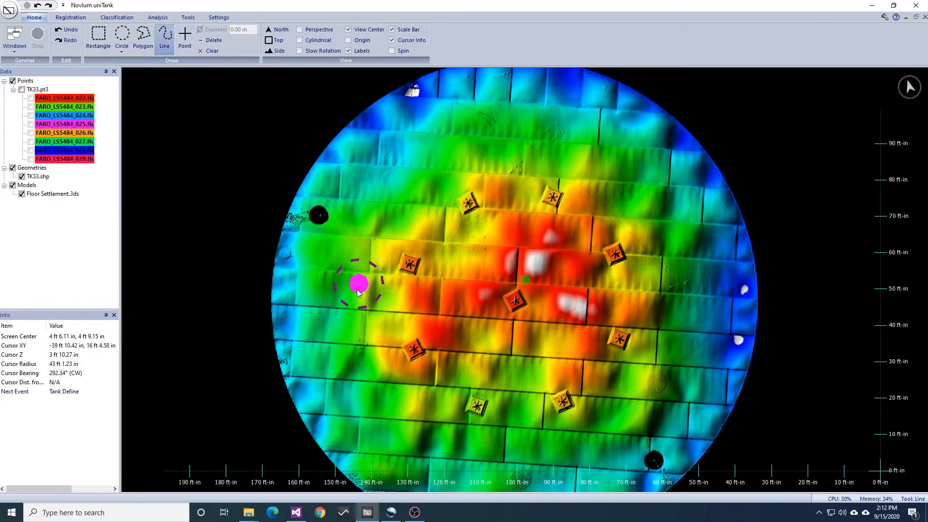
{"action": "scroll", "coordinate": [363, 315], "scroll_direction": "up", "scroll_amount": 3}
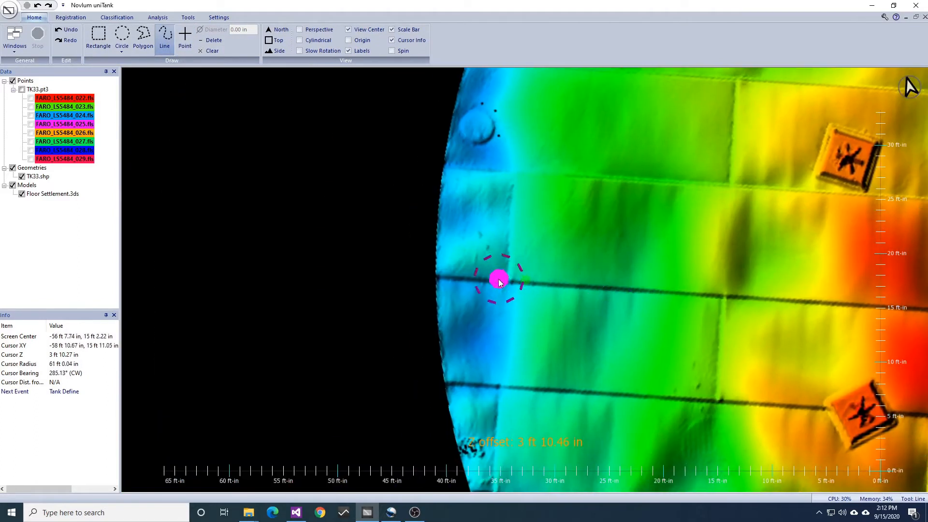
{"action": "left_click", "coordinate": [486, 280]}
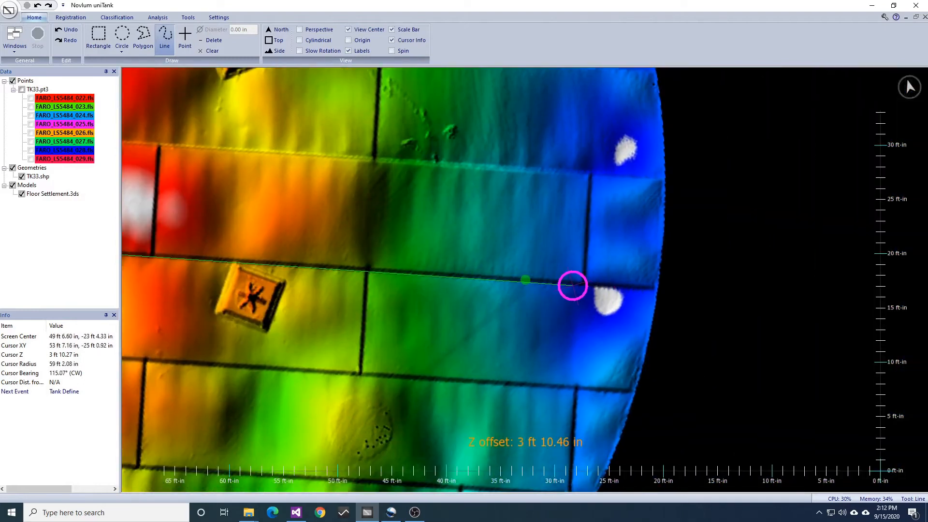
{"action": "double_click", "coordinate": [572, 285]}
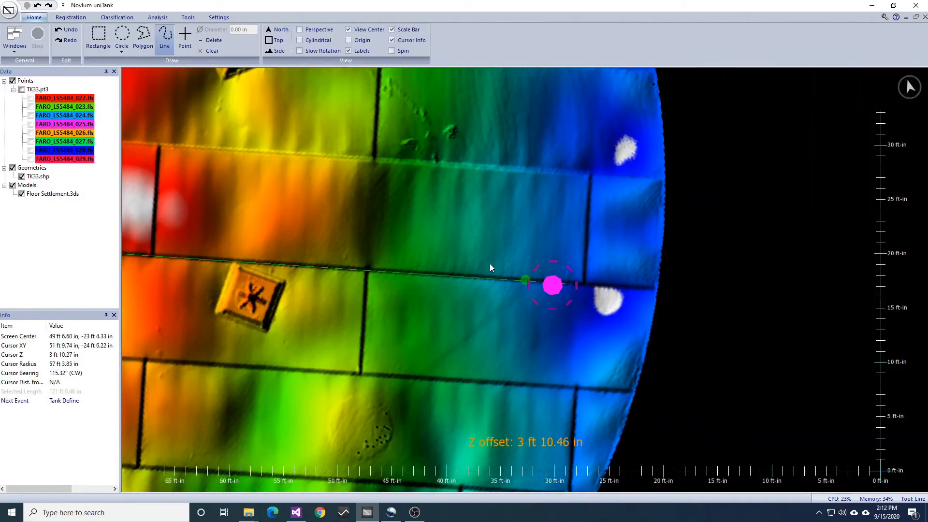
Define the drawn seam line as a floor layout of type Baseline
{"action": "middle_click_drag", "start_coordinate": [232, 265], "coordinate": [578, 251]}
{"action": "scroll", "coordinate": [578, 251], "scroll_direction": "down", "scroll_amount": 6}
{"action": "middle_click_drag", "start_coordinate": [449, 199], "coordinate": [519, 226]}
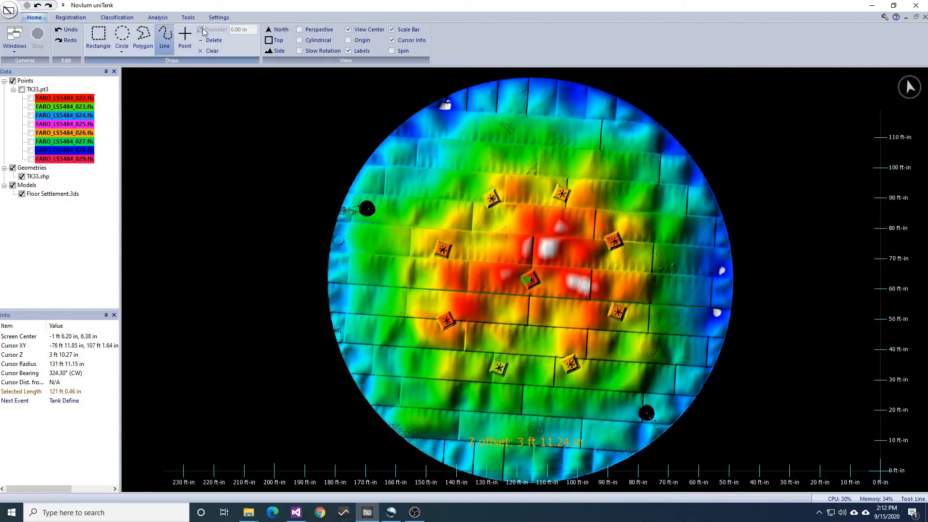
{"action": "left_click", "coordinate": [117, 17]}
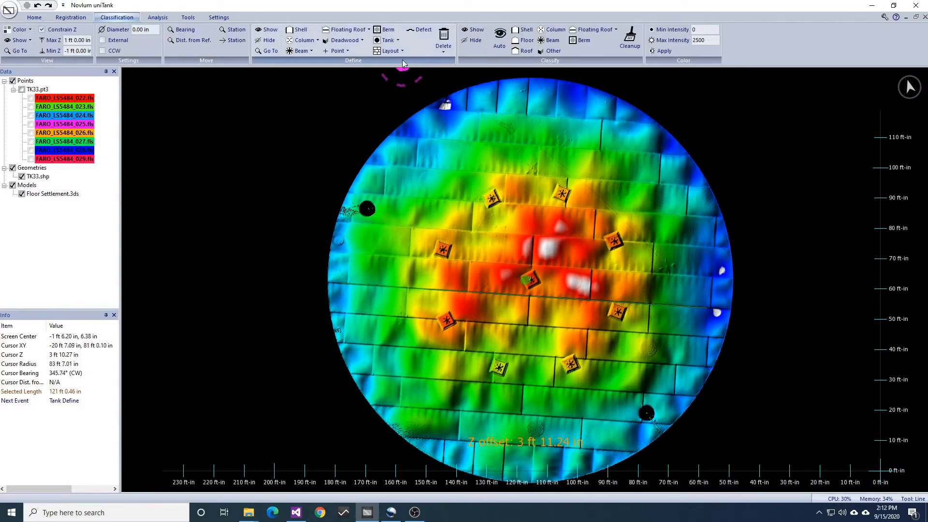
{"action": "left_click", "coordinate": [391, 50]}
{"action": "left_click", "coordinate": [393, 86]}
{"action": "left_click", "coordinate": [449, 259]}
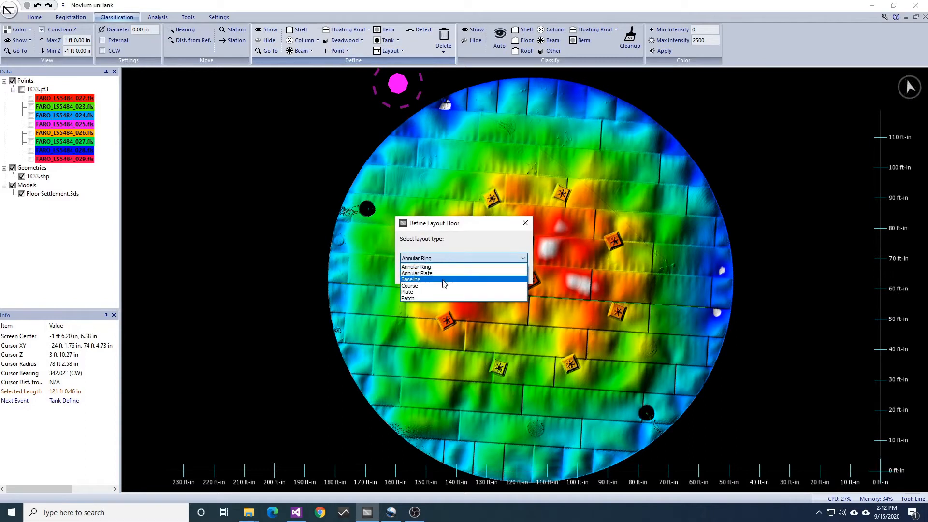
{"action": "left_click", "coordinate": [453, 283]}
{"action": "left_click", "coordinate": [468, 274]}
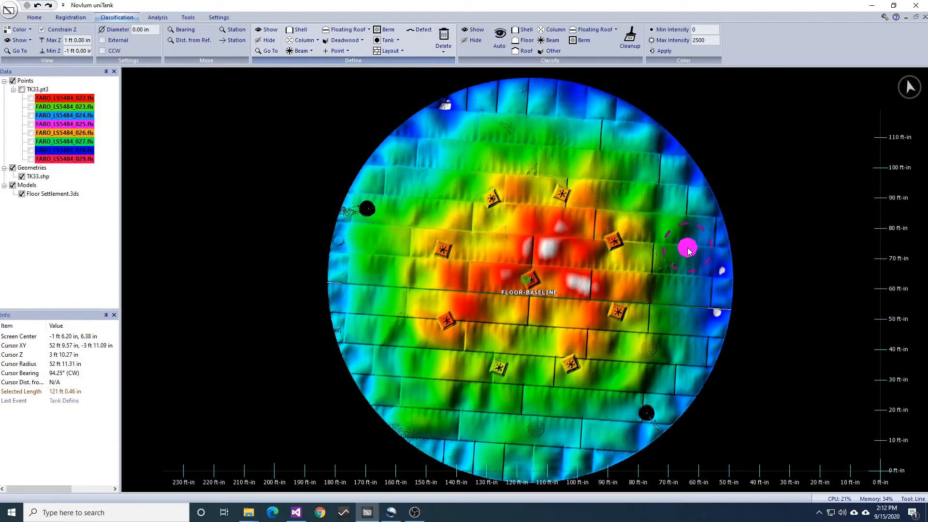
{"action": "left_click", "coordinate": [366, 79]}
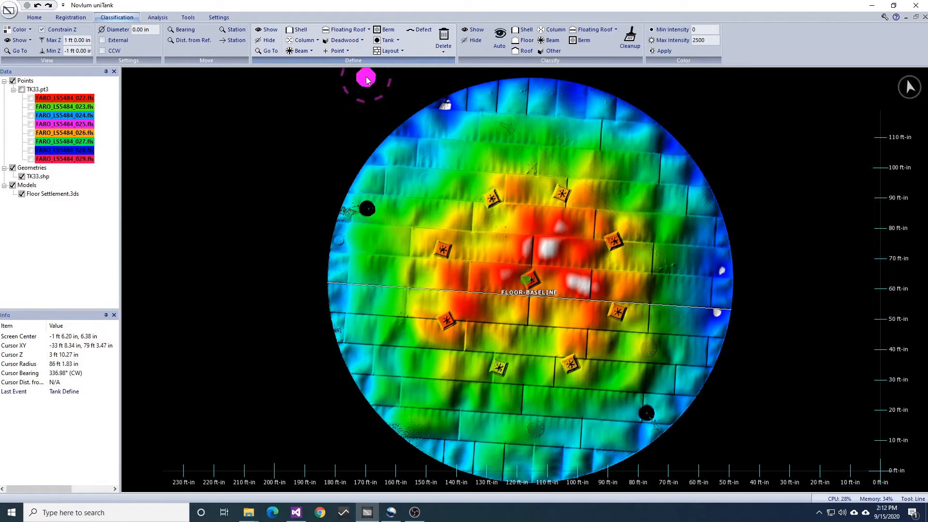
Run automatic layout detection for Floor Courses using Geometry as the source, with the remaining detection settings at their defaults
{"action": "left_click", "coordinate": [390, 51]}
{"action": "left_click", "coordinate": [401, 63]}
{"action": "left_click", "coordinate": [485, 193]}
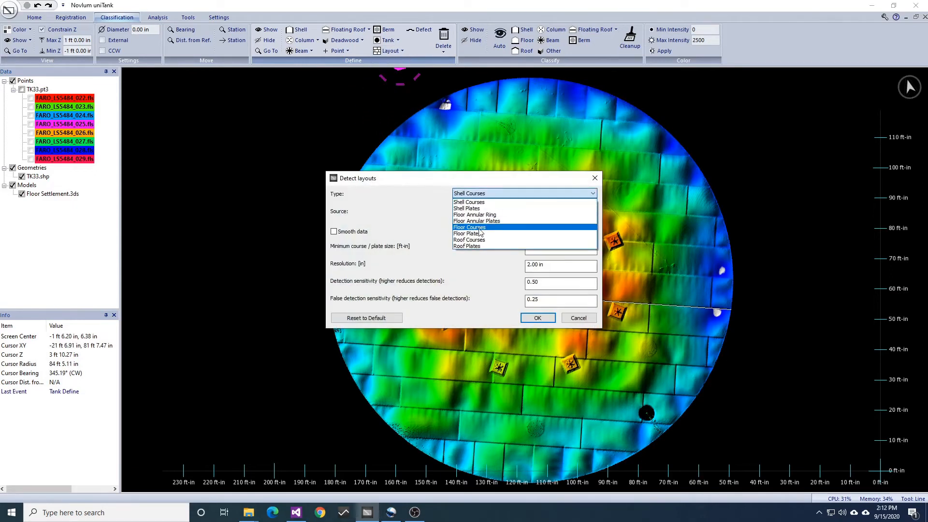
{"action": "left_click", "coordinate": [480, 228]}
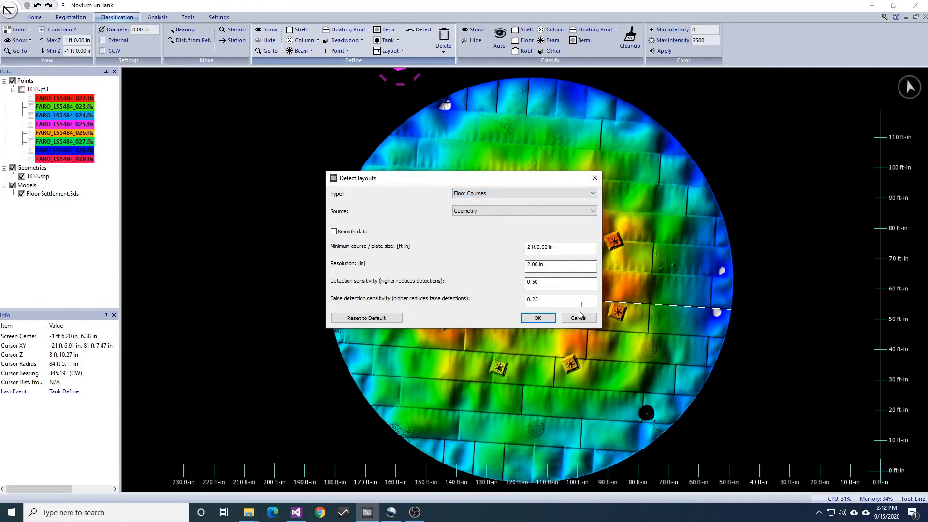
{"action": "left_click", "coordinate": [536, 318]}
{"action": "left_click", "coordinate": [715, 384]}
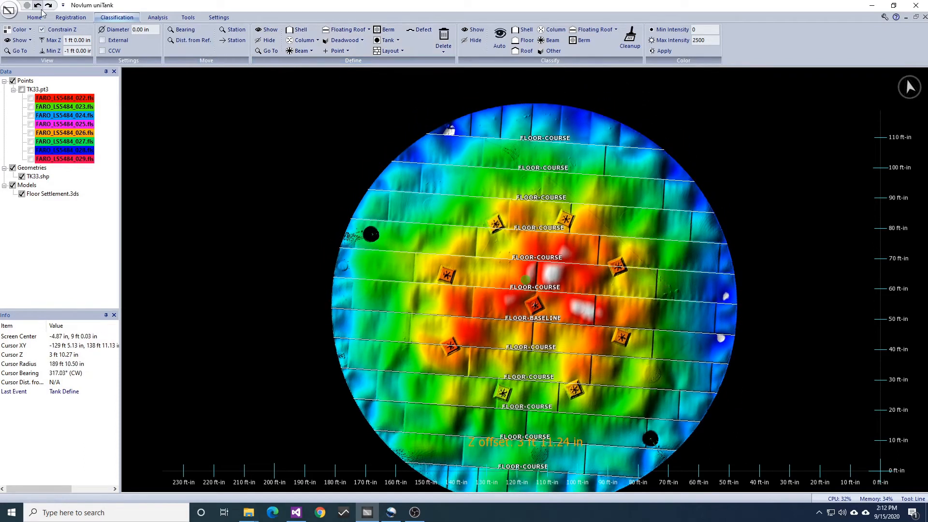
Place six points going north from the baseline, one on each successive course seam of the floor
{"action": "scroll", "coordinate": [691, 287], "scroll_direction": "up", "scroll_amount": 3}
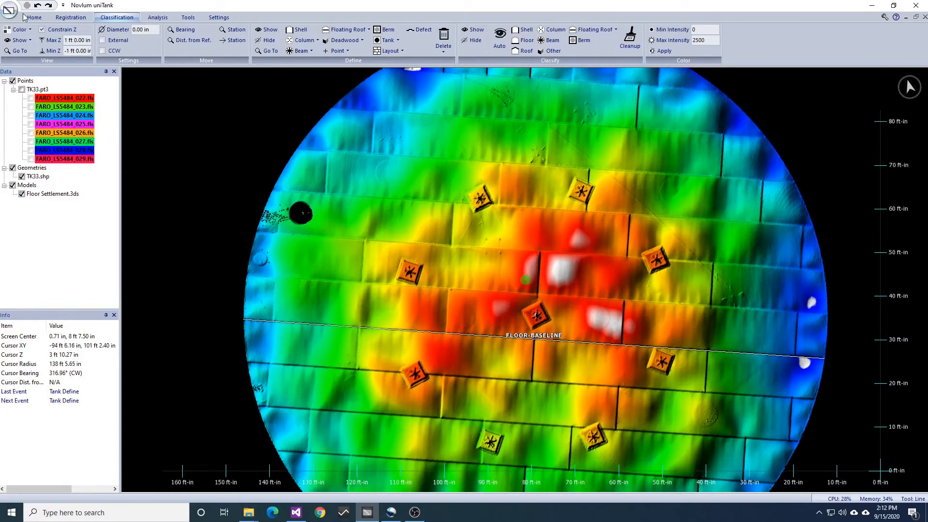
{"action": "left_click", "coordinate": [35, 18]}
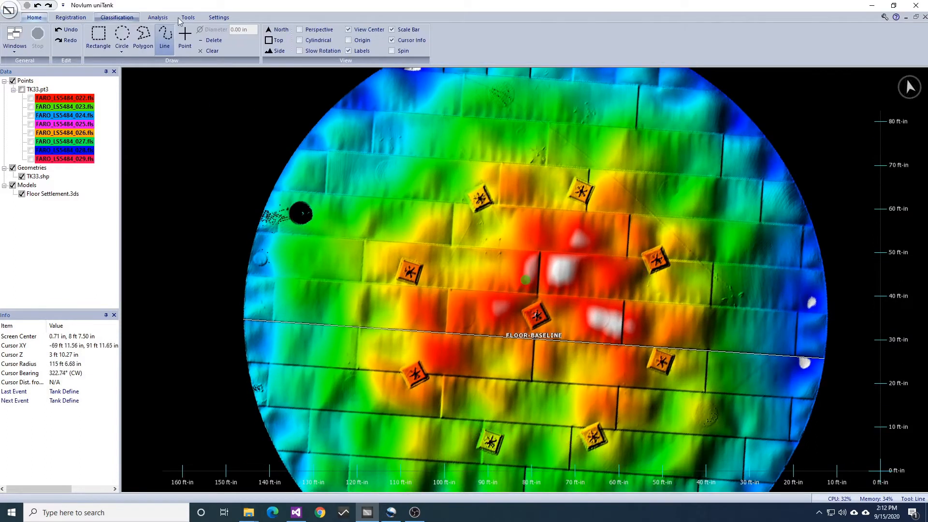
{"action": "left_click", "coordinate": [187, 35]}
{"action": "left_click", "coordinate": [505, 291]}
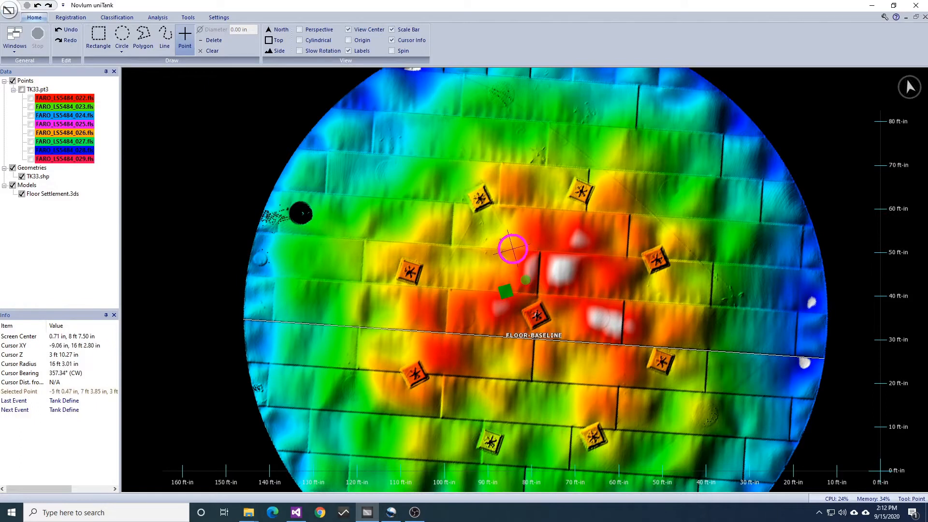
{"action": "left_click", "coordinate": [511, 248]}
{"action": "left_click", "coordinate": [516, 206]}
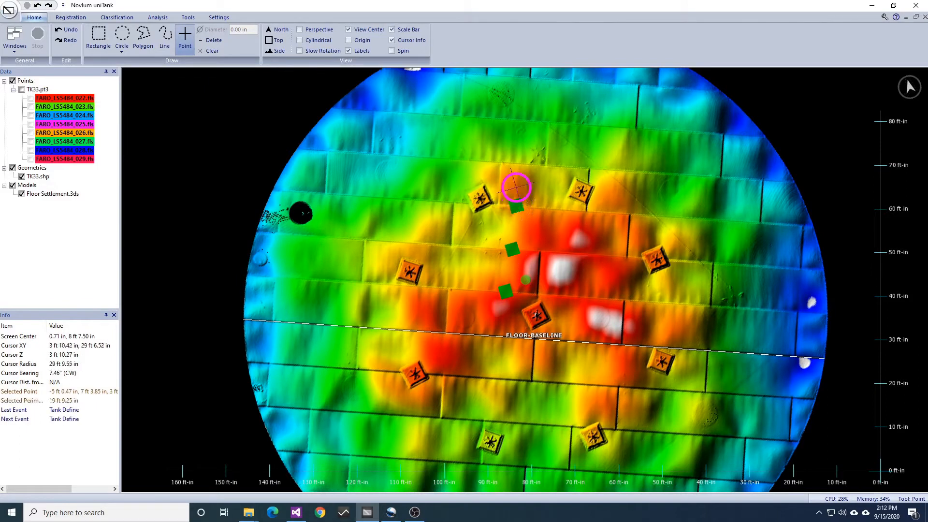
{"action": "left_click", "coordinate": [513, 165]}
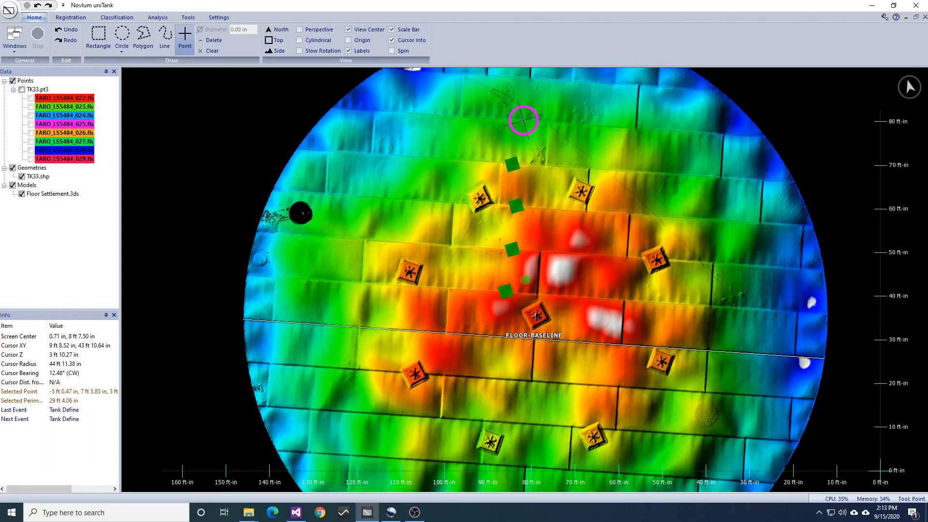
{"action": "left_click", "coordinate": [523, 119]}
{"action": "left_click", "coordinate": [540, 79]}
Define the six placed points as a floor layout of type Course, clear the points and undo the course definition
{"action": "left_click", "coordinate": [116, 17]}
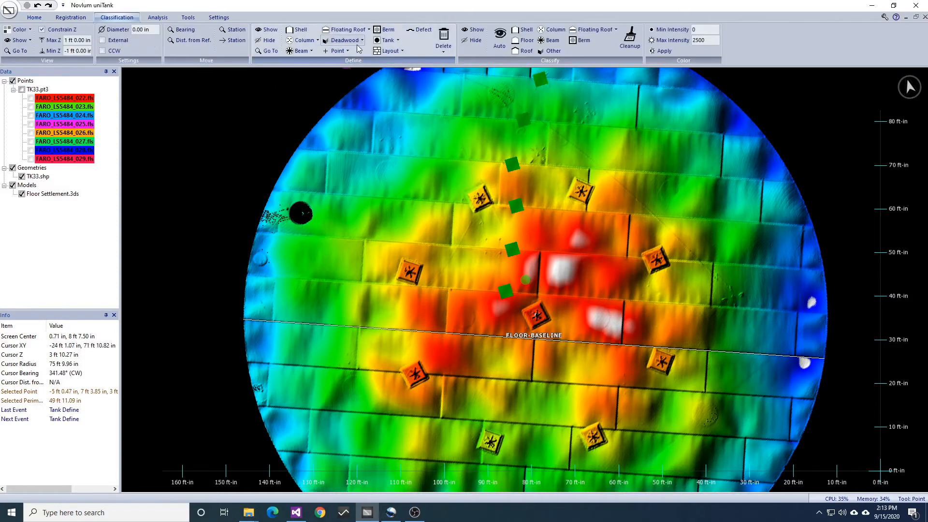
{"action": "left_click", "coordinate": [390, 51]}
{"action": "left_click", "coordinate": [405, 89]}
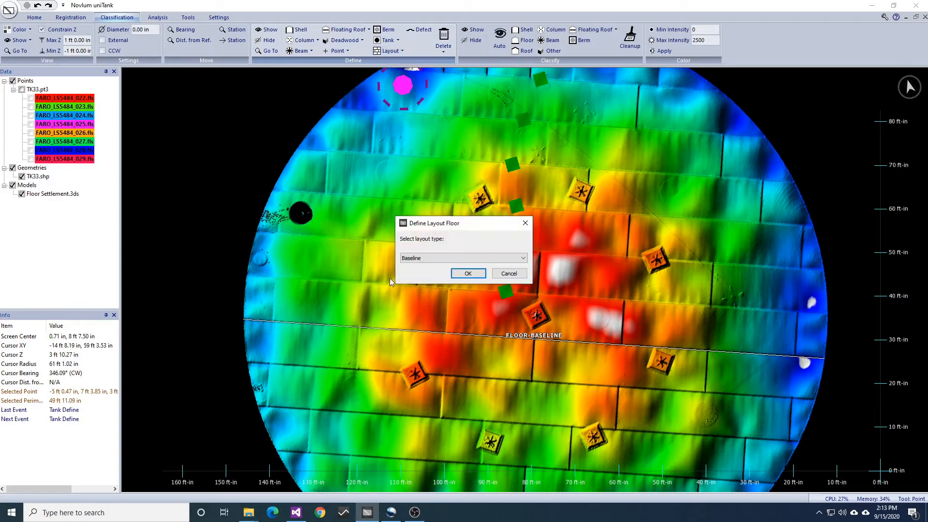
{"action": "left_click", "coordinate": [424, 260]}
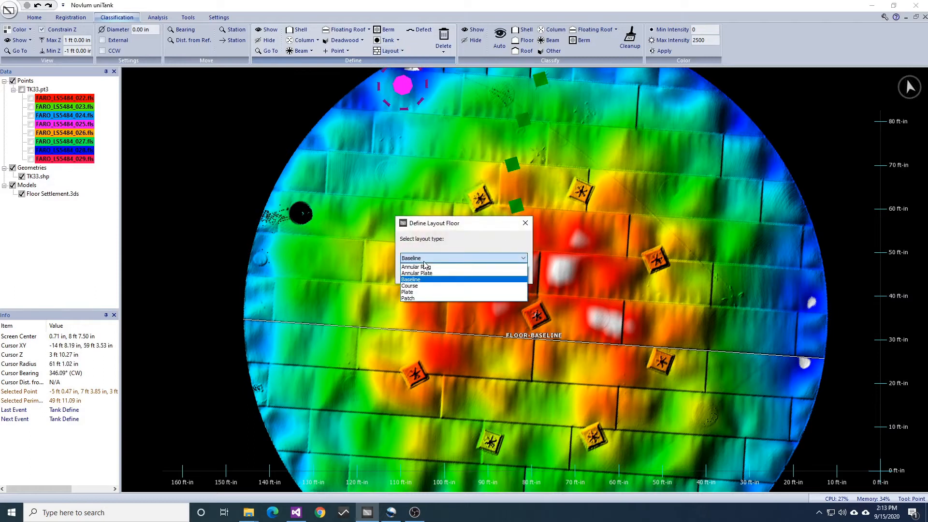
{"action": "left_click", "coordinate": [425, 286]}
{"action": "left_click", "coordinate": [468, 279]}
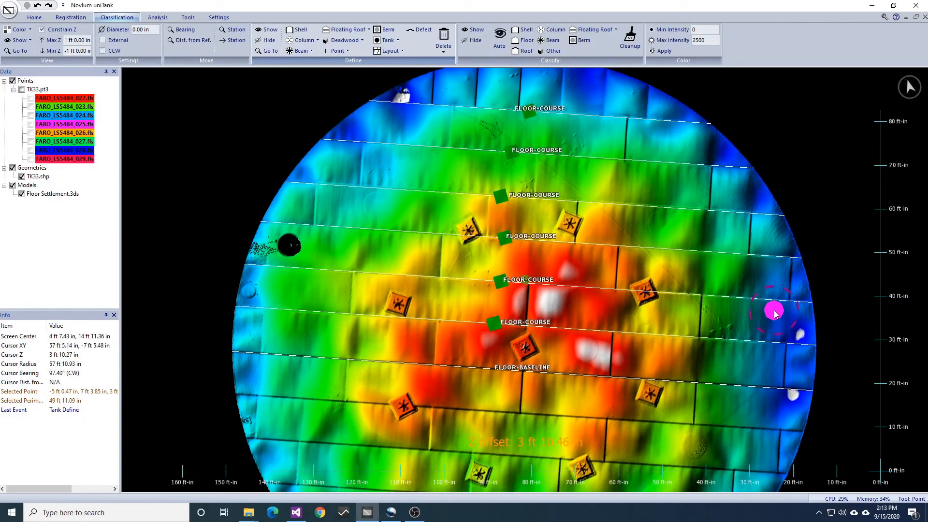
{"action": "key", "text": "Escape"}
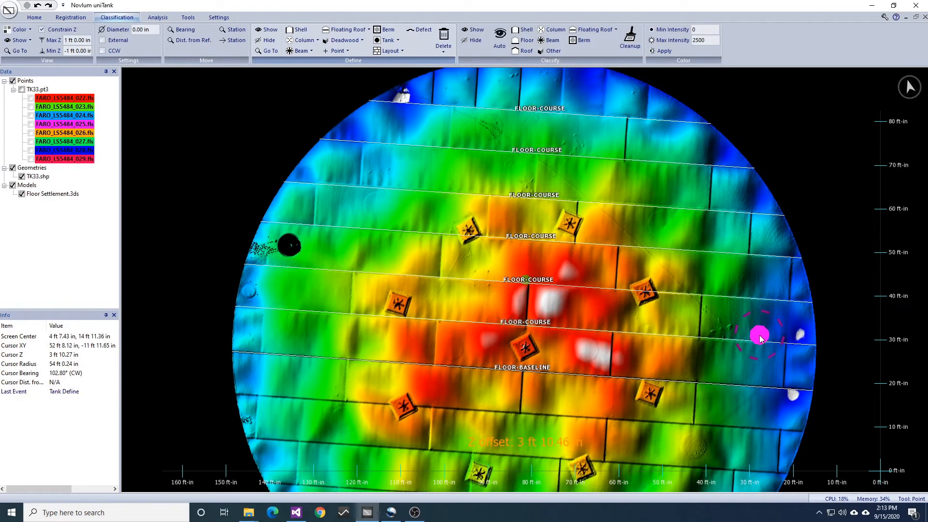
{"action": "key", "text": "ctrl+z"}
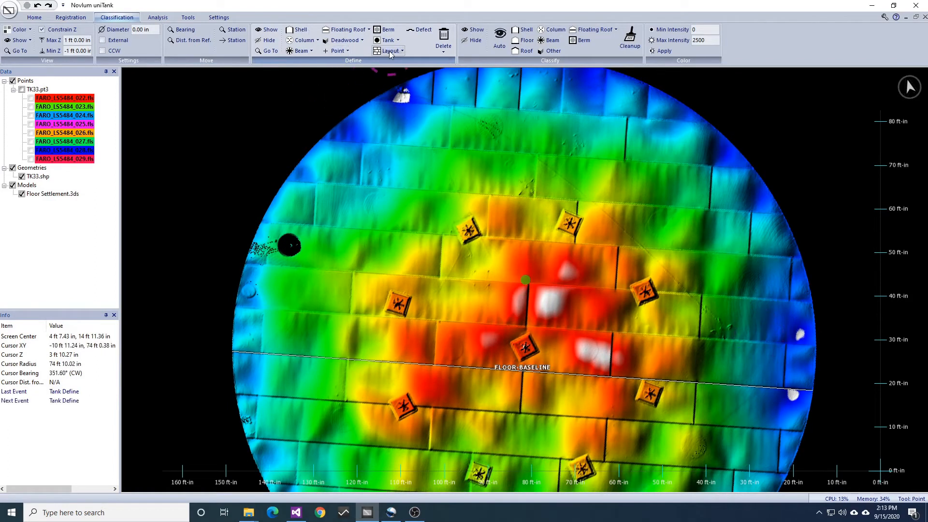
Draw a line about 10 ft 3 in long from the baseline north to the next course seam, just west of the floor's centre
{"action": "scroll", "coordinate": [527, 332], "scroll_direction": "up", "scroll_amount": 3}
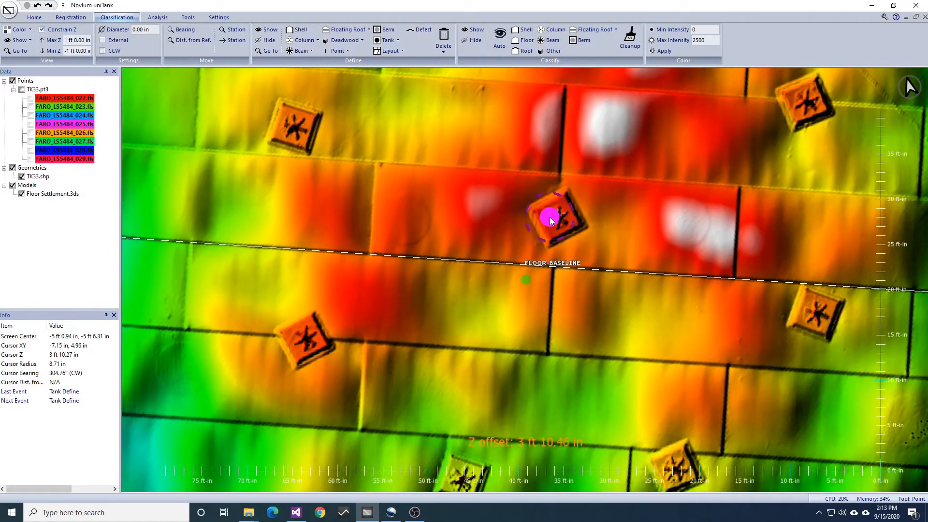
{"action": "key", "text": "l"}
{"action": "left_click", "coordinate": [492, 263]}
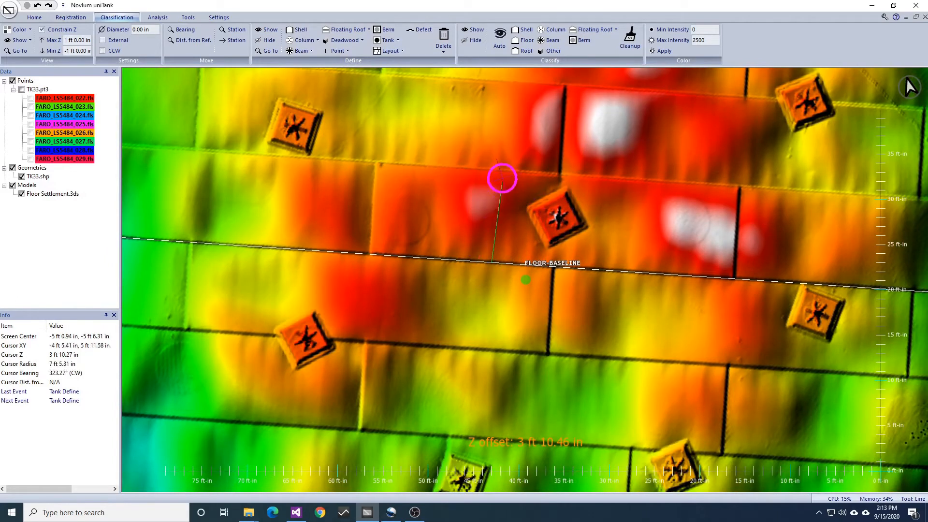
{"action": "left_click", "coordinate": [496, 170]}
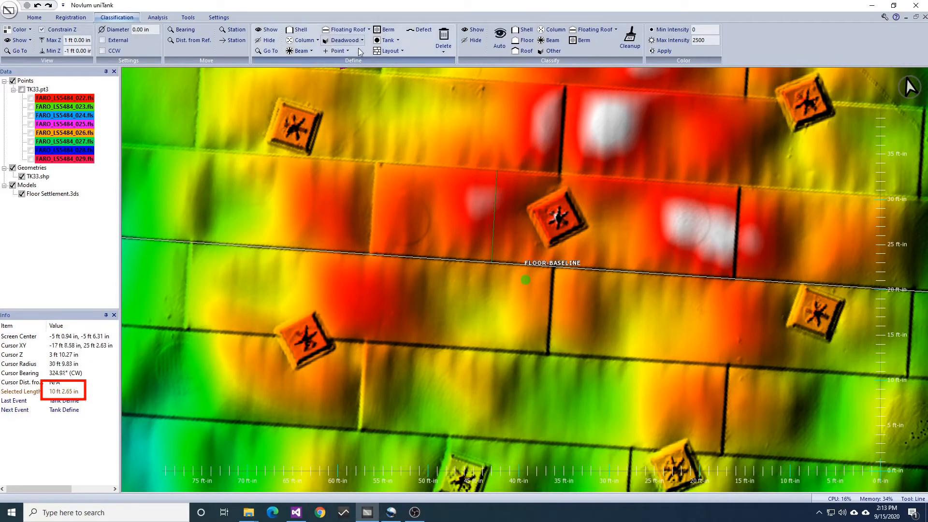
Define repeating Course floor layouts across the tank floor from the drawn line
{"action": "left_click", "coordinate": [391, 51]}
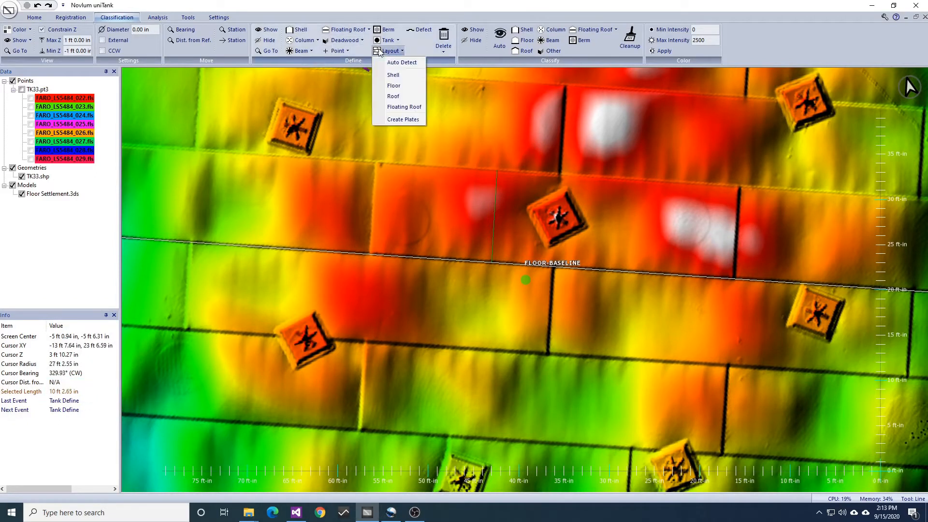
{"action": "left_click", "coordinate": [395, 85]}
{"action": "left_click", "coordinate": [468, 274]}
{"action": "left_click", "coordinate": [475, 274]}
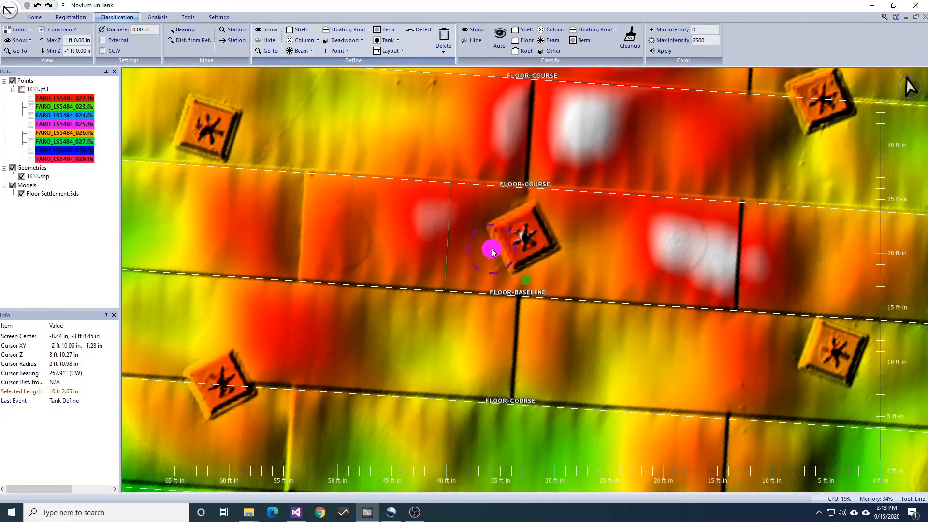
Delete the northernmost floor course by selecting its label with a rectangle, keeping the Z range from -1 ft to 1 ft
{"action": "scroll", "coordinate": [492, 250], "scroll_direction": "down", "scroll_amount": 5}
{"action": "middle_click_drag", "start_coordinate": [532, 88], "coordinate": [523, 247]}
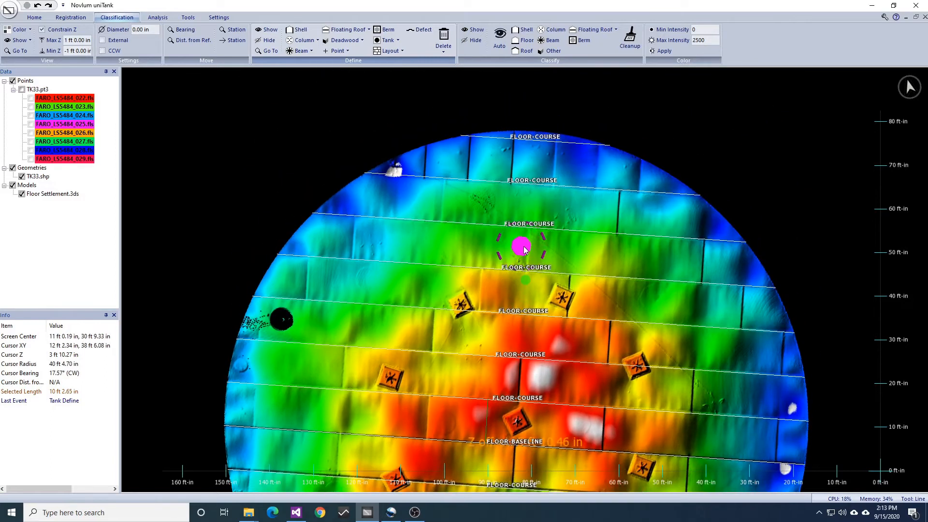
{"action": "middle_click_drag", "start_coordinate": [534, 142], "coordinate": [532, 191]}
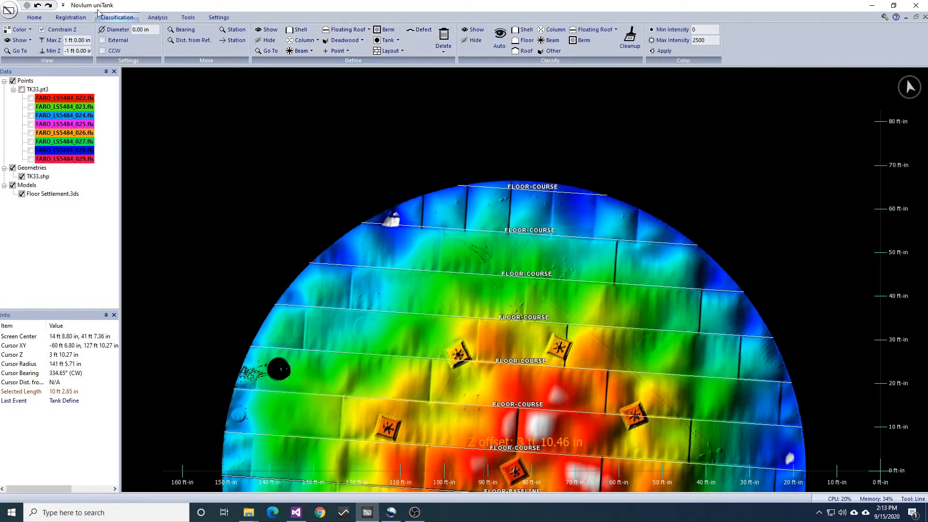
{"action": "left_click", "coordinate": [71, 18]}
{"action": "left_click", "coordinate": [35, 17]}
{"action": "left_click", "coordinate": [98, 36]}
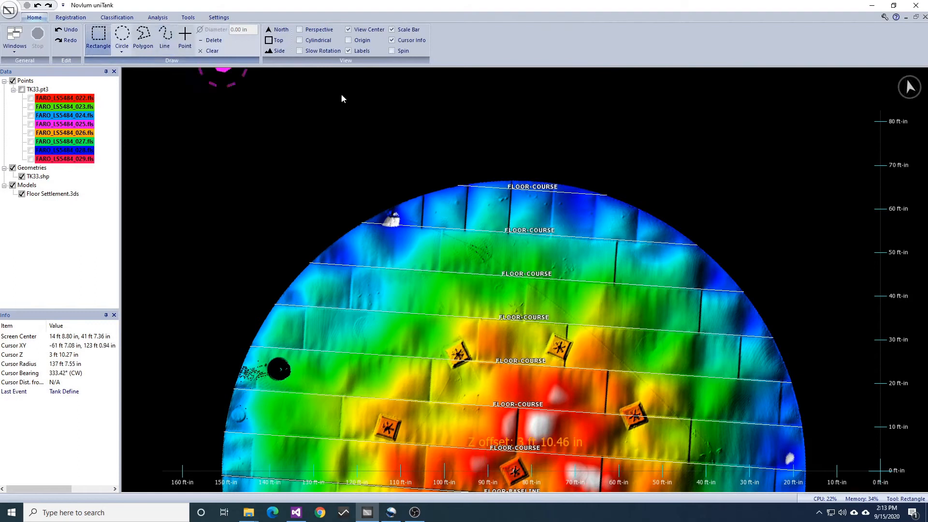
{"action": "left_click_drag", "start_coordinate": [522, 181], "coordinate": [574, 209]}
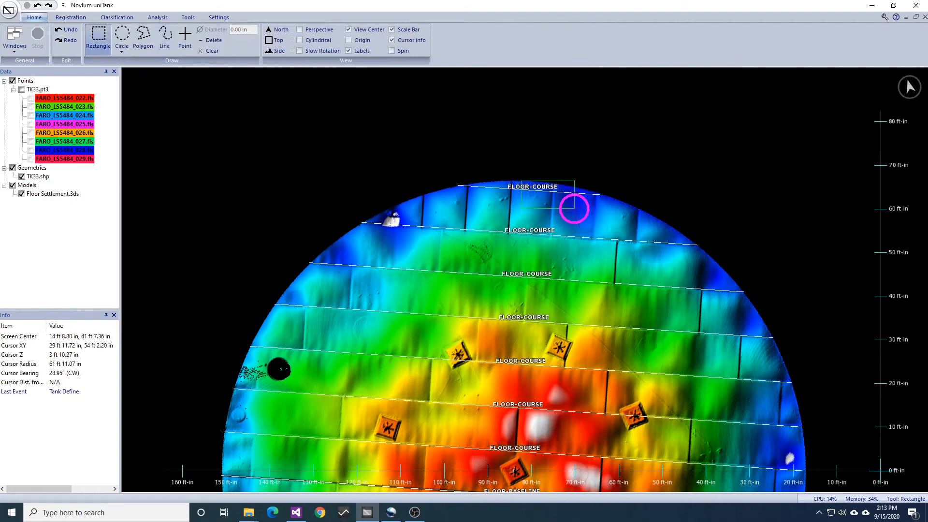
{"action": "left_click", "coordinate": [121, 16]}
{"action": "left_click", "coordinate": [443, 43]}
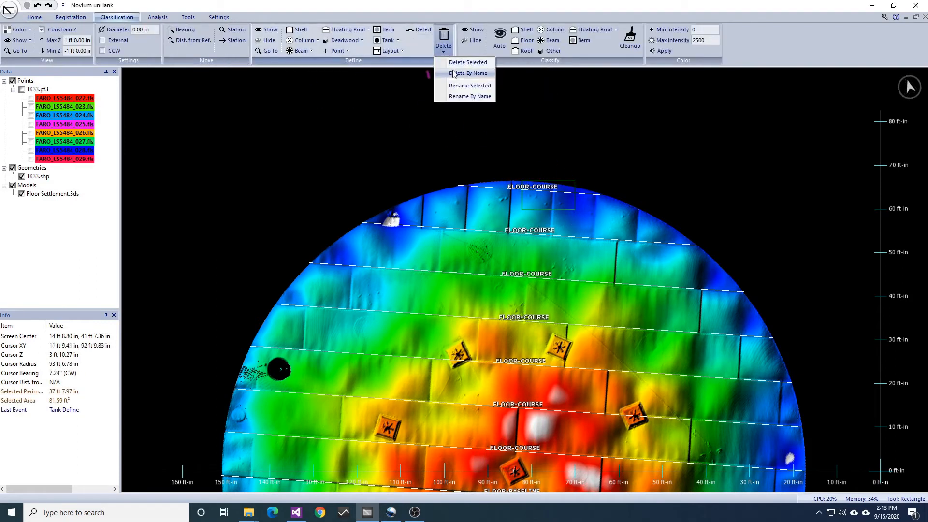
{"action": "left_click", "coordinate": [456, 63]}
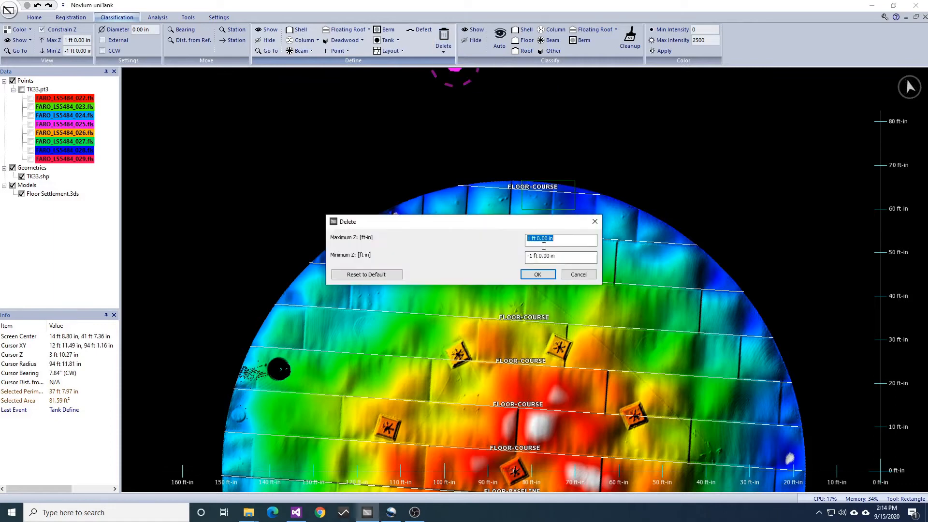
{"action": "left_click", "coordinate": [552, 272]}
Delete the southernmost floor course by selecting its label with a rectangle
{"action": "middle_click_drag", "start_coordinate": [568, 411], "coordinate": [573, 253]}
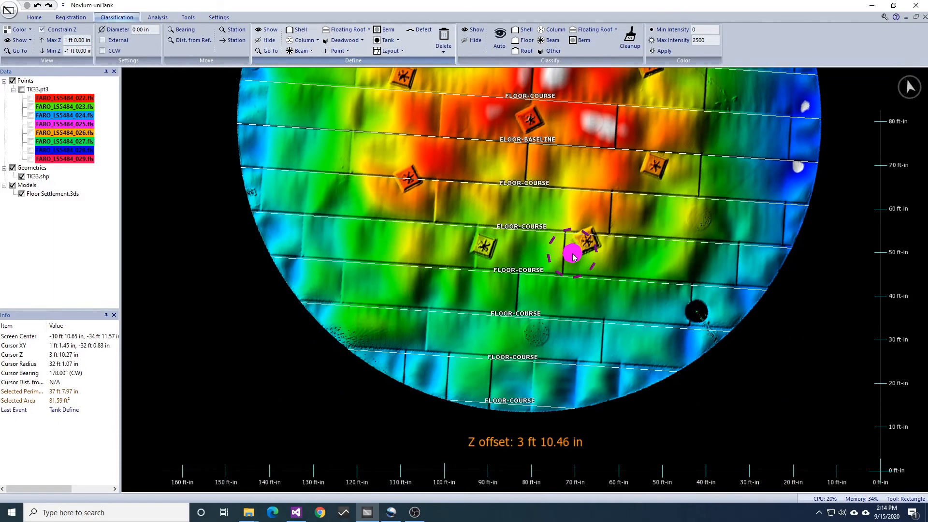
{"action": "left_click_drag", "start_coordinate": [511, 407], "coordinate": [534, 394]}
{"action": "left_click", "coordinate": [444, 41]}
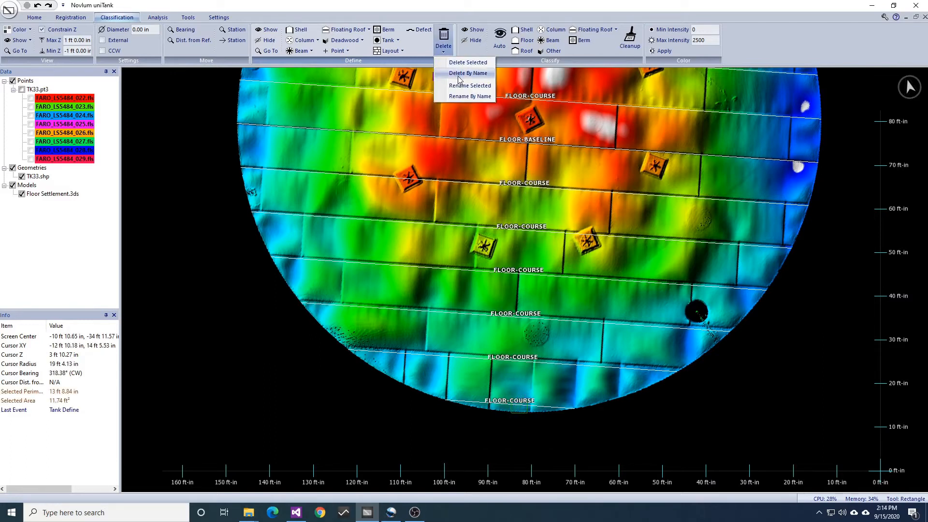
{"action": "left_click", "coordinate": [459, 63]}
{"action": "left_click", "coordinate": [535, 274]}
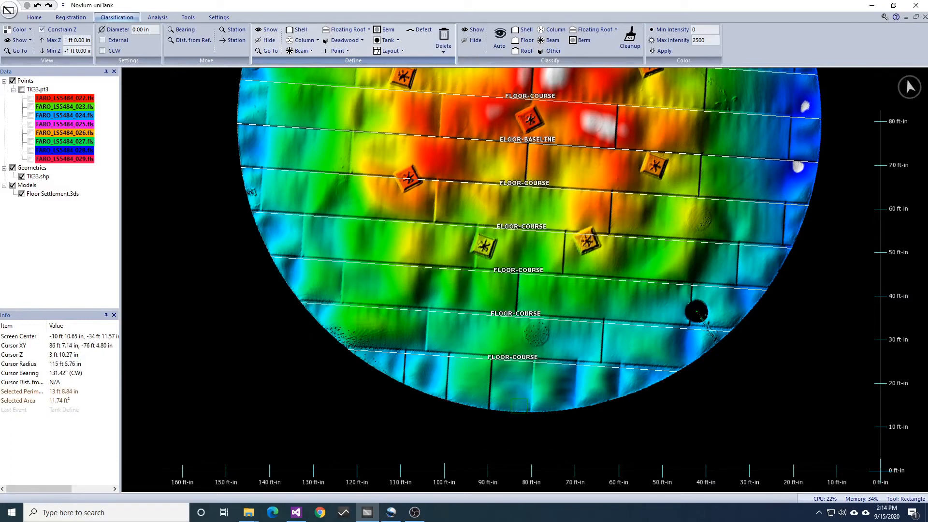
Run automatic layout detection for Floor Plates on the tank floor
{"action": "middle_click_drag", "start_coordinate": [664, 218], "coordinate": [665, 245]}
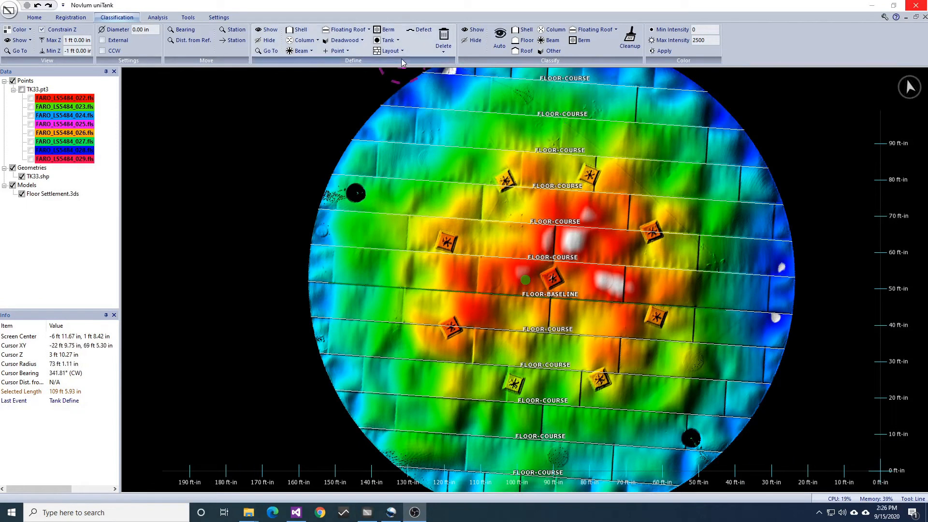
{"action": "left_click", "coordinate": [393, 51]}
{"action": "left_click", "coordinate": [401, 65]}
{"action": "left_click", "coordinate": [508, 193]}
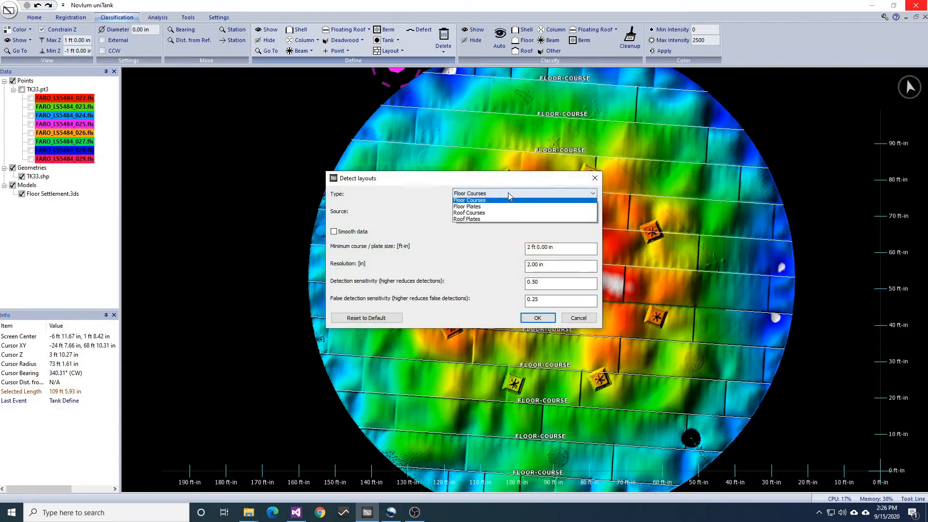
{"action": "left_click", "coordinate": [498, 234]}
{"action": "left_click", "coordinate": [537, 318]}
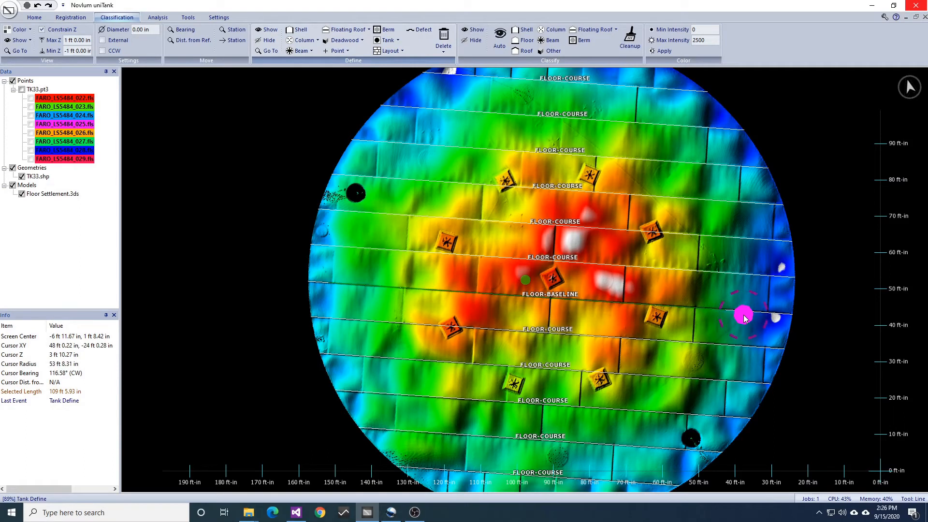
Check the detected floor plates against the seams across the tank floor and undo the plate detection
{"action": "middle_click_drag", "start_coordinate": [649, 209], "coordinate": [667, 262]}
{"action": "scroll", "coordinate": [735, 294], "scroll_direction": "up", "scroll_amount": 2}
{"action": "middle_click_drag", "start_coordinate": [788, 302], "coordinate": [765, 271]}
{"action": "middle_click_drag", "start_coordinate": [765, 383], "coordinate": [747, 284]}
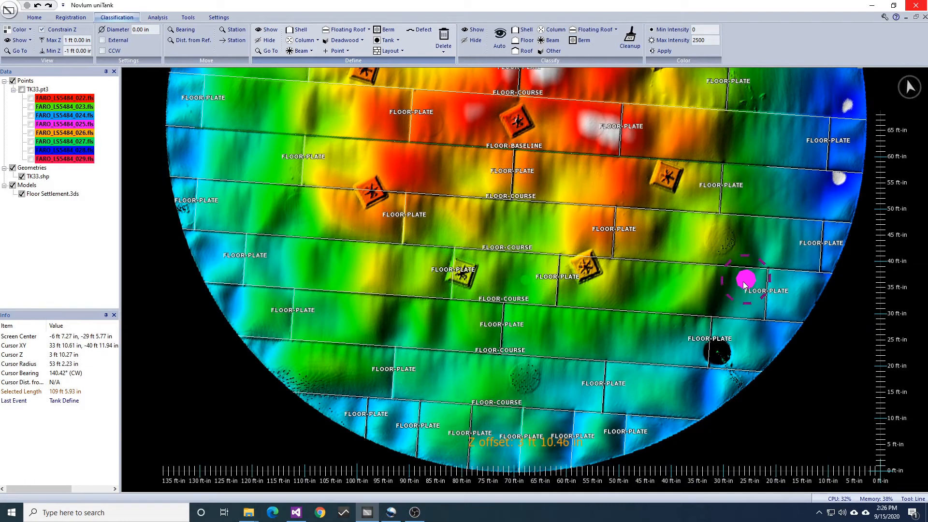
{"action": "middle_click_drag", "start_coordinate": [641, 252], "coordinate": [651, 323]}
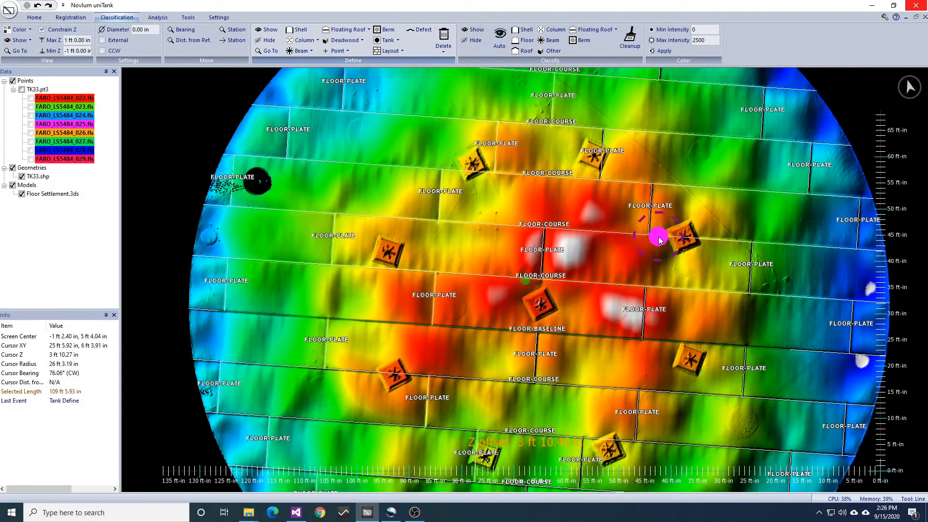
{"action": "key", "text": "ctrl+z"}
Place seven points on the north-south plate seams of two northern courses, three in the upper course and four in the course below
{"action": "middle_click_drag", "start_coordinate": [622, 225], "coordinate": [623, 283]}
{"action": "scroll", "coordinate": [623, 283], "scroll_direction": "up", "scroll_amount": 1}
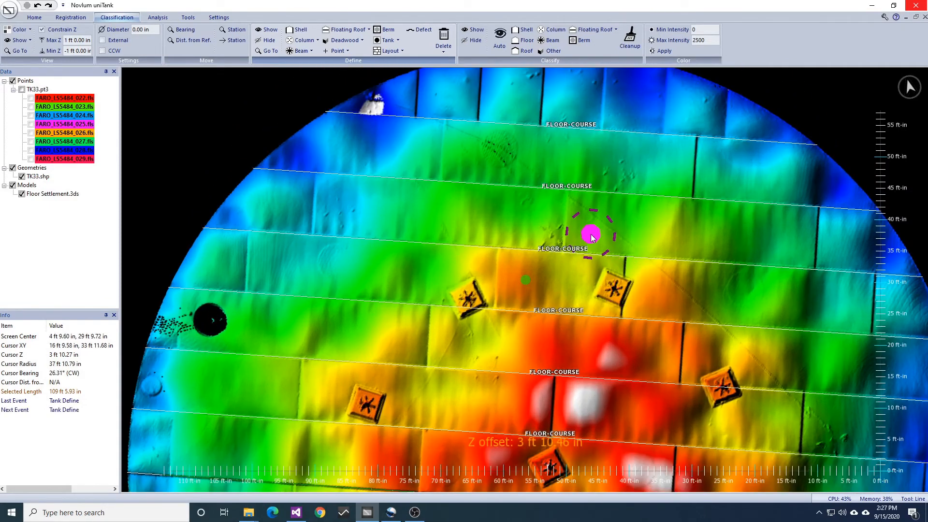
{"action": "middle_click_drag", "start_coordinate": [591, 235], "coordinate": [590, 245]}
{"action": "key", "text": "p"}
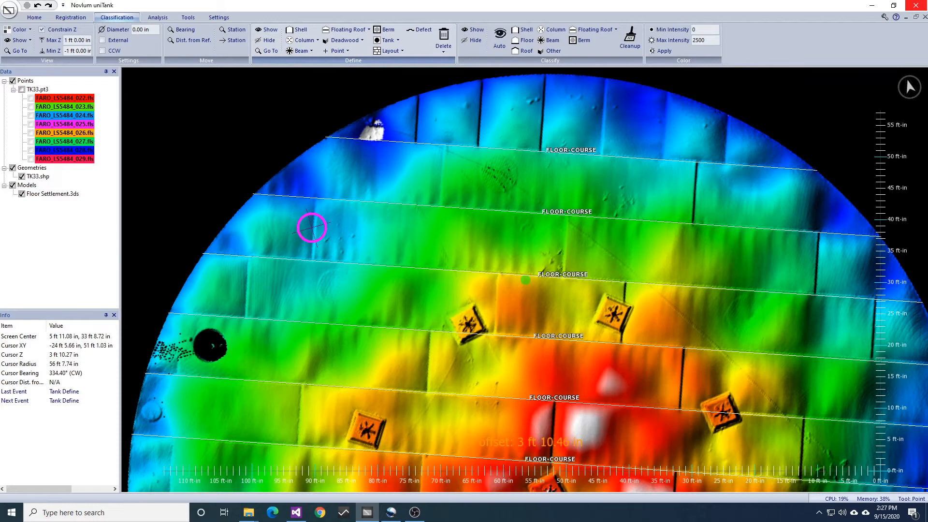
{"action": "left_click", "coordinate": [313, 229]}
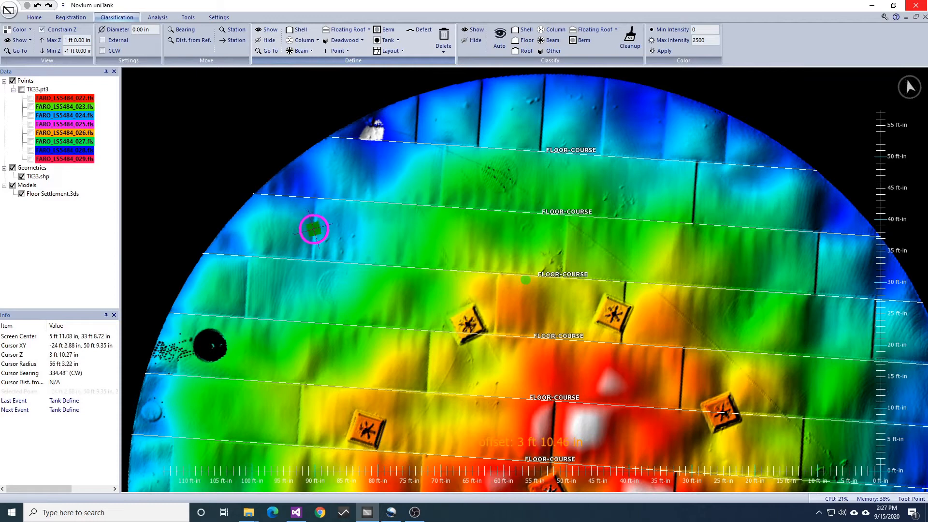
{"action": "left_click", "coordinate": [565, 250]}
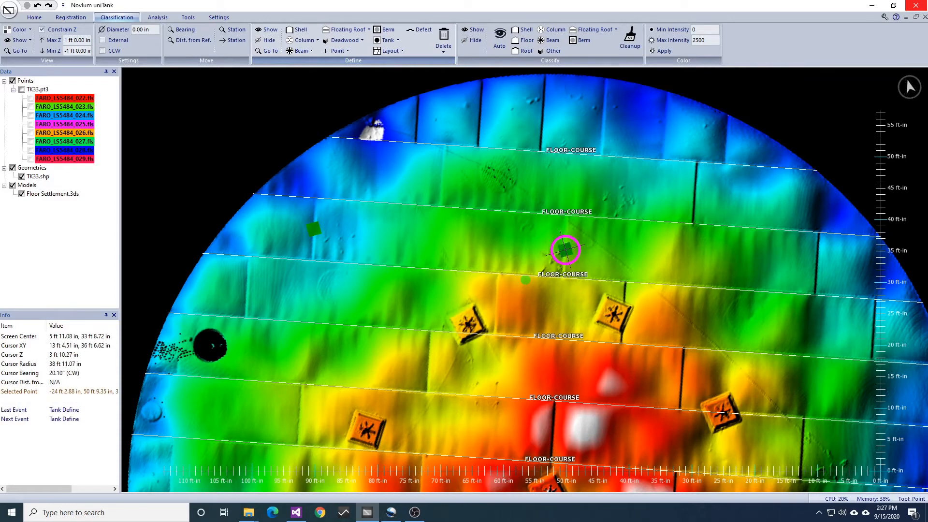
{"action": "left_click", "coordinate": [815, 265]}
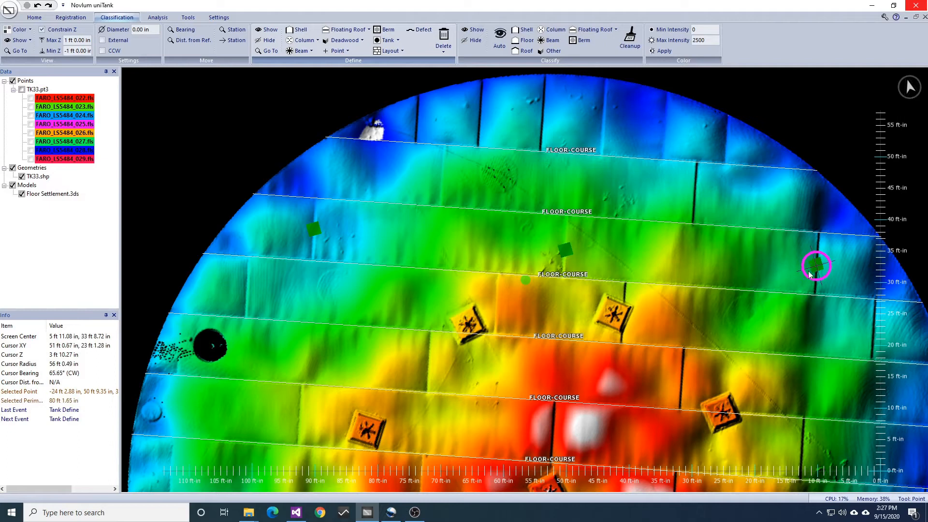
{"action": "left_click", "coordinate": [625, 294]}
{"action": "left_click", "coordinate": [497, 290]}
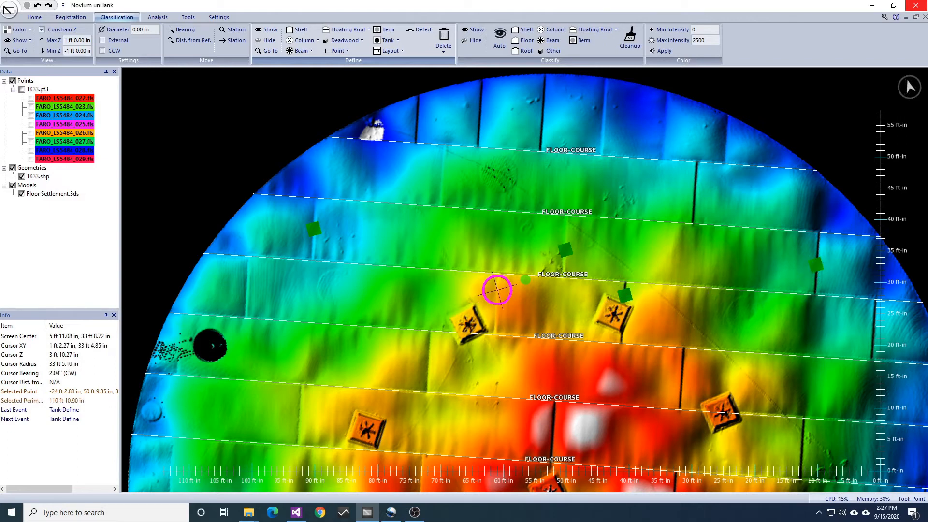
{"action": "left_click", "coordinate": [247, 287]}
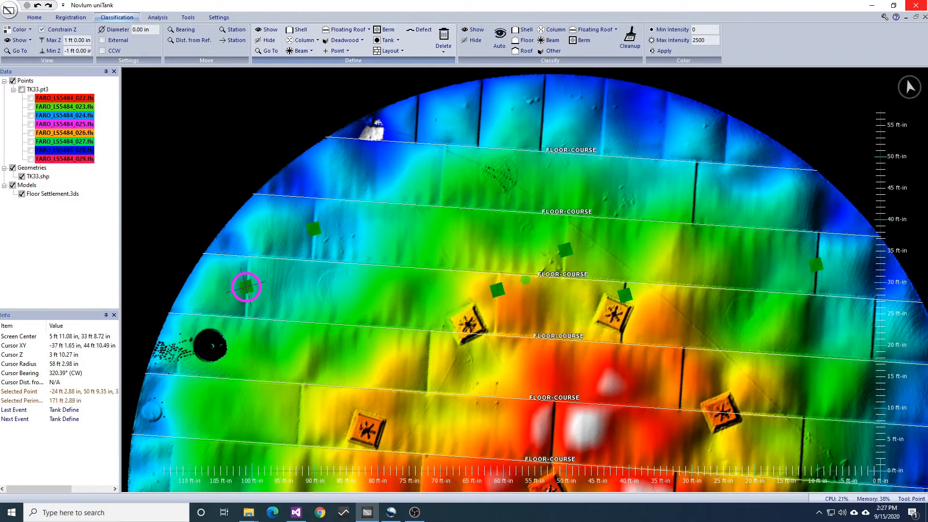
{"action": "left_click", "coordinate": [872, 332]}
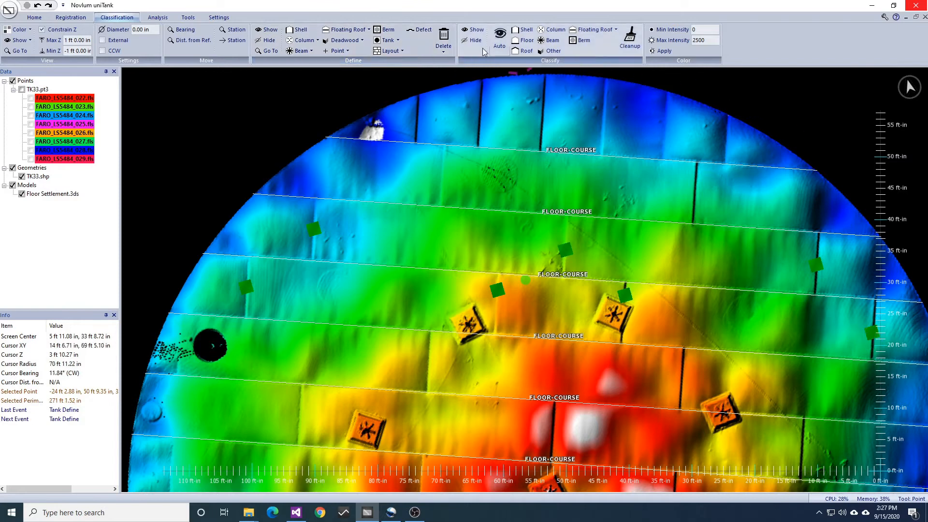
Define floor layout plates at the placed seam points, with a repeat interval of 0.00 in and plates perpendicular to the baseline
{"action": "left_click", "coordinate": [390, 51]}
{"action": "left_click", "coordinate": [393, 86]}
{"action": "left_click", "coordinate": [483, 258]}
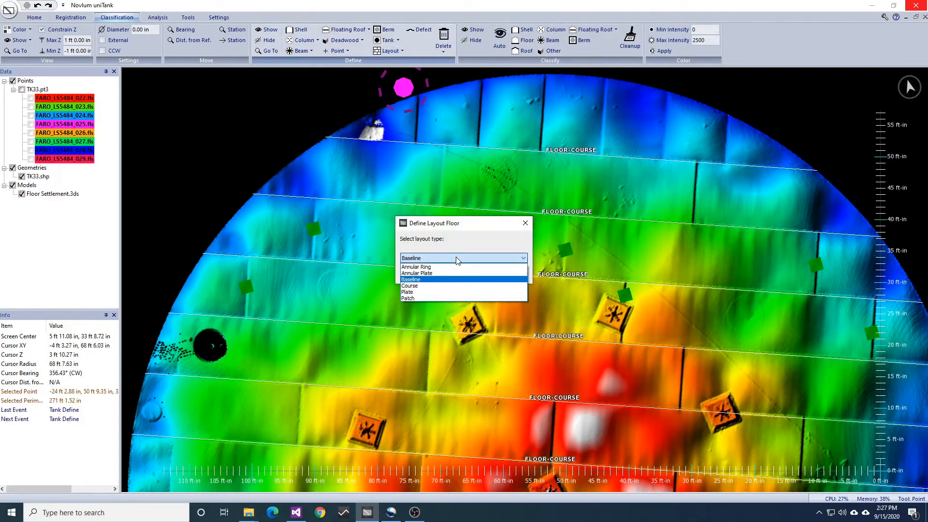
{"action": "left_click", "coordinate": [441, 292]}
{"action": "left_click", "coordinate": [467, 276]}
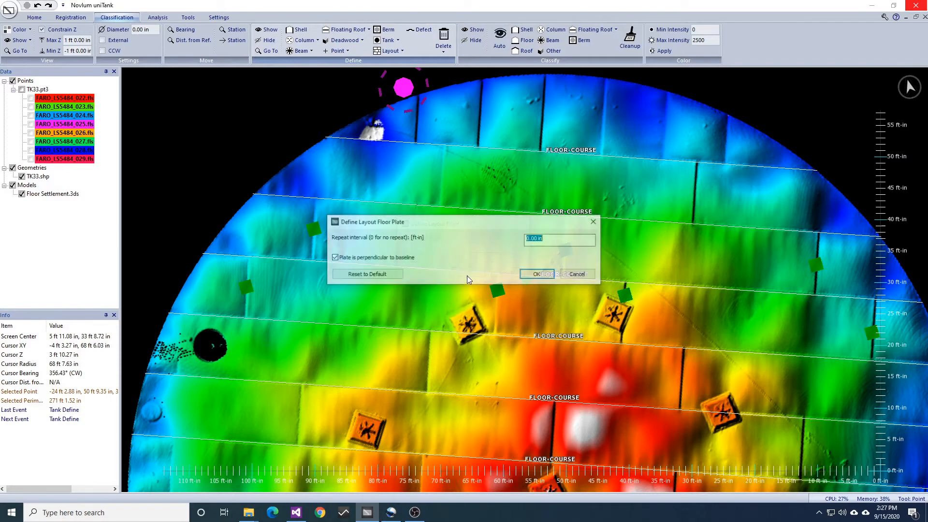
{"action": "left_click", "coordinate": [545, 278]}
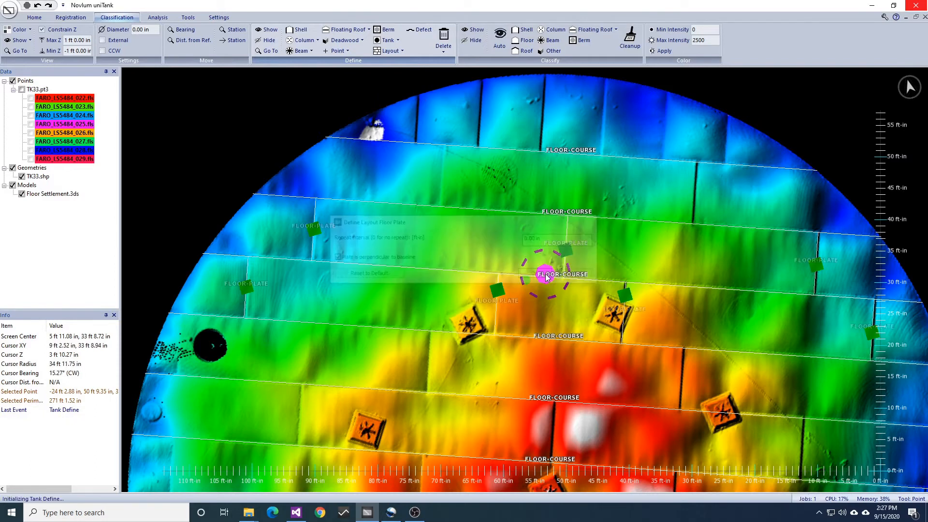
Measure the spacing between two adjacent plate seams in the northernmost course with a line, and clear the line
{"action": "middle_click_drag", "start_coordinate": [580, 141], "coordinate": [580, 201]}
{"action": "scroll", "coordinate": [580, 201], "scroll_direction": "up", "scroll_amount": 3}
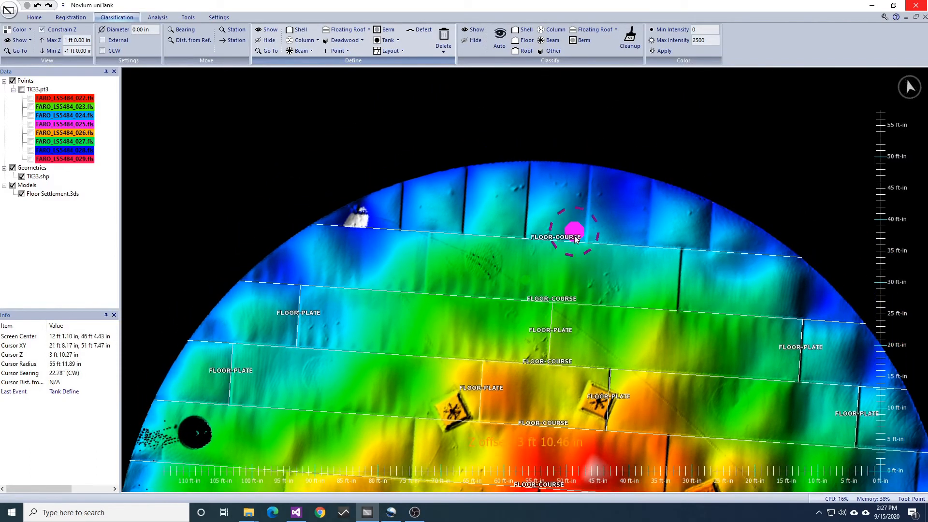
{"action": "middle_click_drag", "start_coordinate": [556, 243], "coordinate": [556, 286]}
{"action": "scroll", "coordinate": [573, 258], "scroll_direction": "up", "scroll_amount": 1}
{"action": "key", "text": "l"}
{"action": "left_click", "coordinate": [519, 248]}
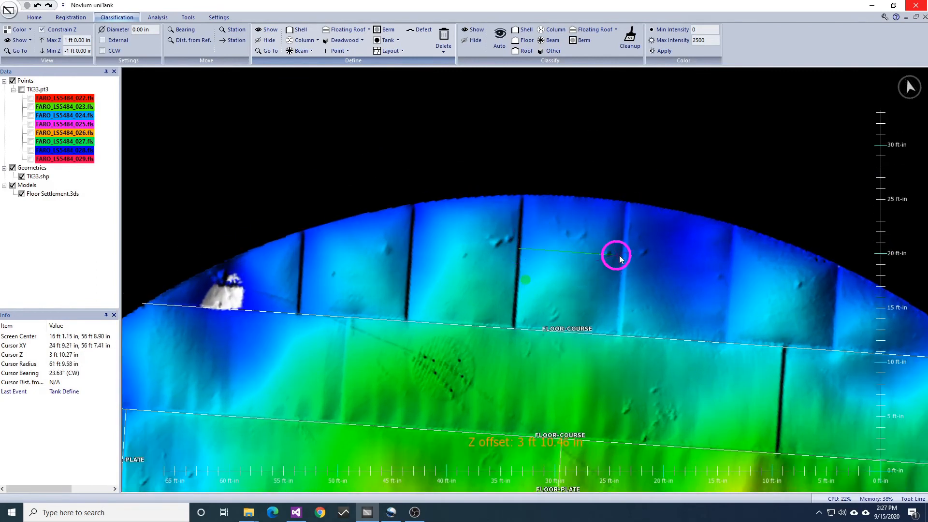
{"action": "left_click", "coordinate": [623, 254]}
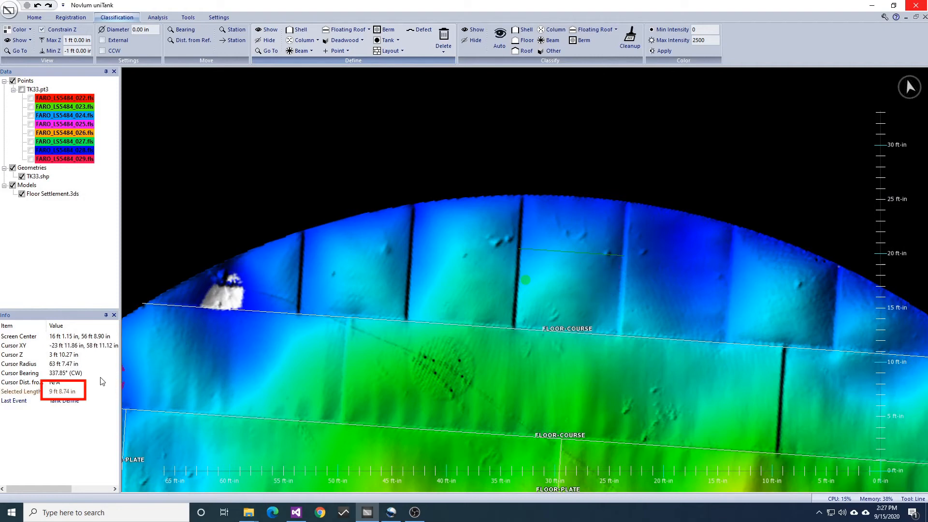
{"action": "key", "text": "Escape"}
Place a point on a seam of the northernmost course and define floor plates repeating every 9 ft 8.75 in, perpendicular to the baseline
{"action": "left_click", "coordinate": [518, 245]}
{"action": "left_click", "coordinate": [390, 51]}
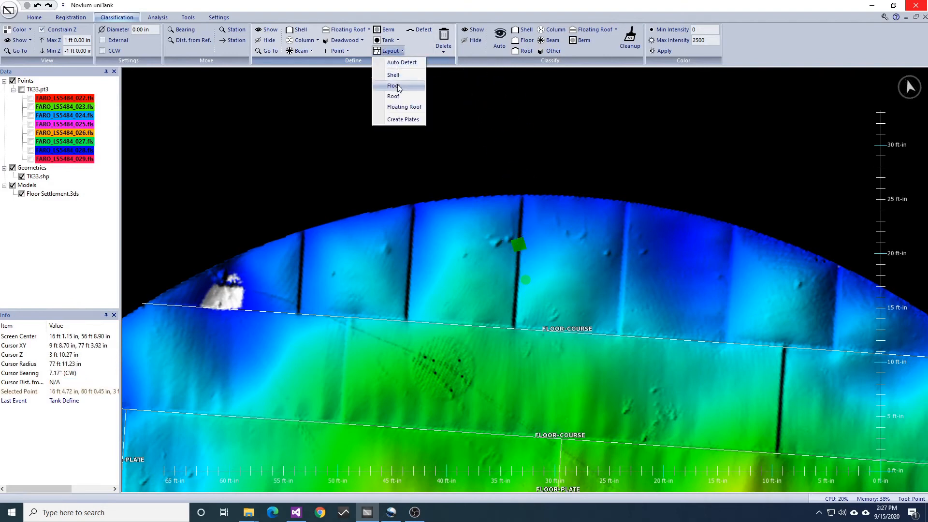
{"action": "left_click", "coordinate": [394, 85]}
{"action": "left_click", "coordinate": [462, 274]}
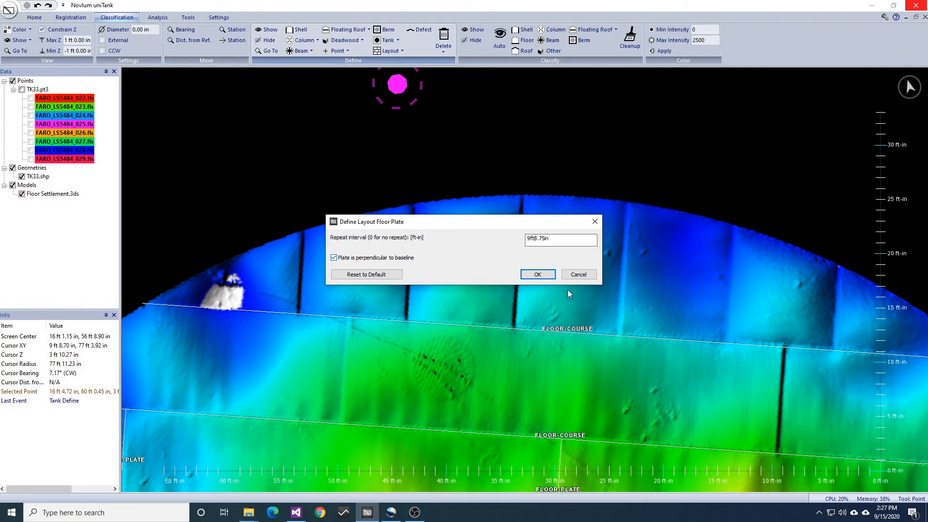
{"action": "left_click", "coordinate": [550, 278]}
Run the tank's edge settlement analysis with the default shell distance, a 6 ft 0.00 in breakover point and a floor slope of 0.00000
{"action": "scroll", "coordinate": [667, 367], "scroll_direction": "down", "scroll_amount": 3}
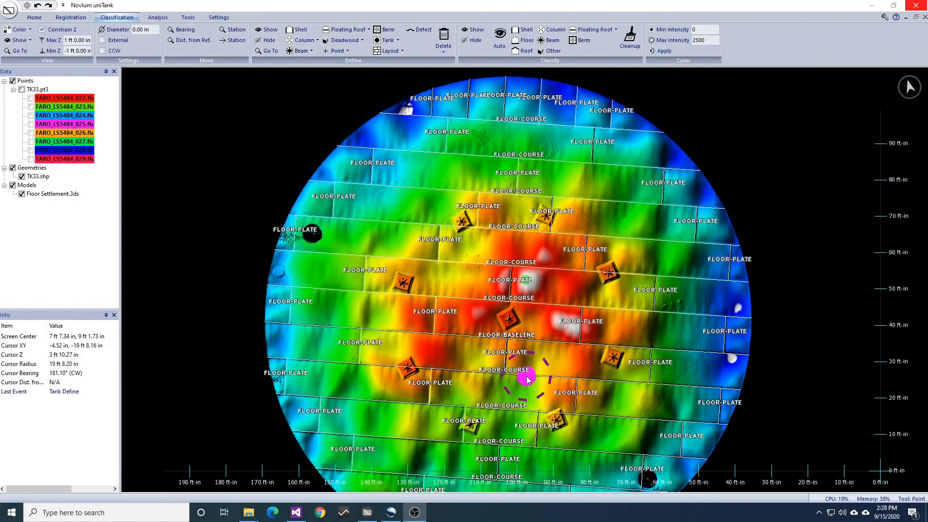
{"action": "left_click_drag", "start_coordinate": [527, 377], "coordinate": [529, 369]}
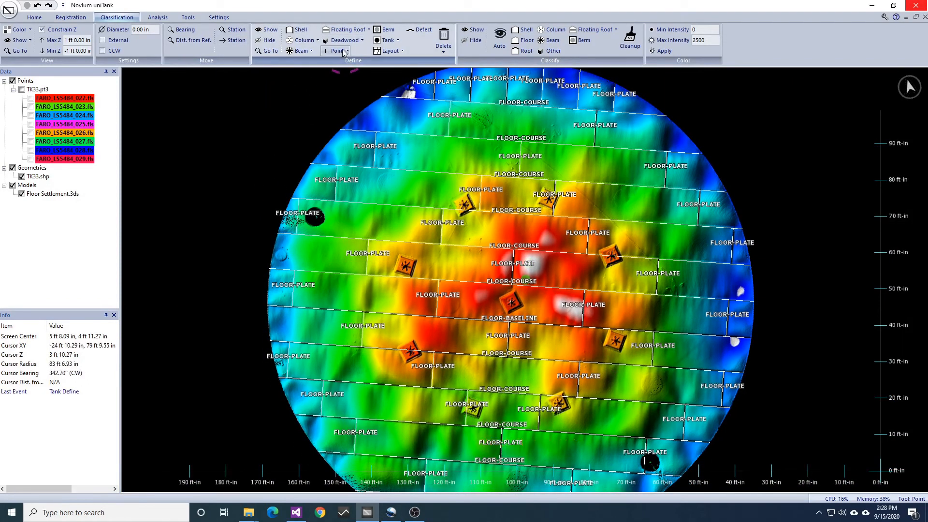
{"action": "left_click", "coordinate": [157, 18]}
{"action": "left_click", "coordinate": [314, 30]}
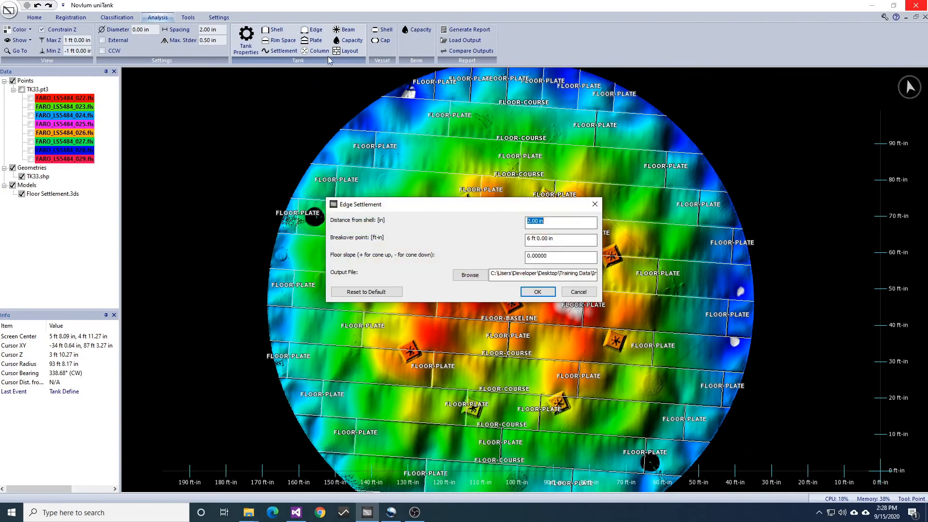
{"action": "left_click", "coordinate": [537, 292]}
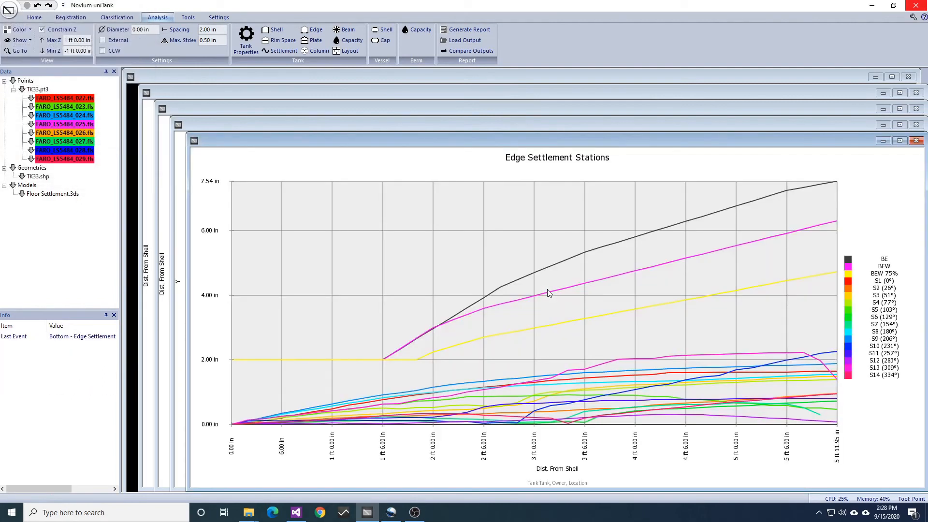
Close the Edge Settlement Stations chart and maximize the Station Alpha chart
{"action": "left_click", "coordinate": [916, 141]}
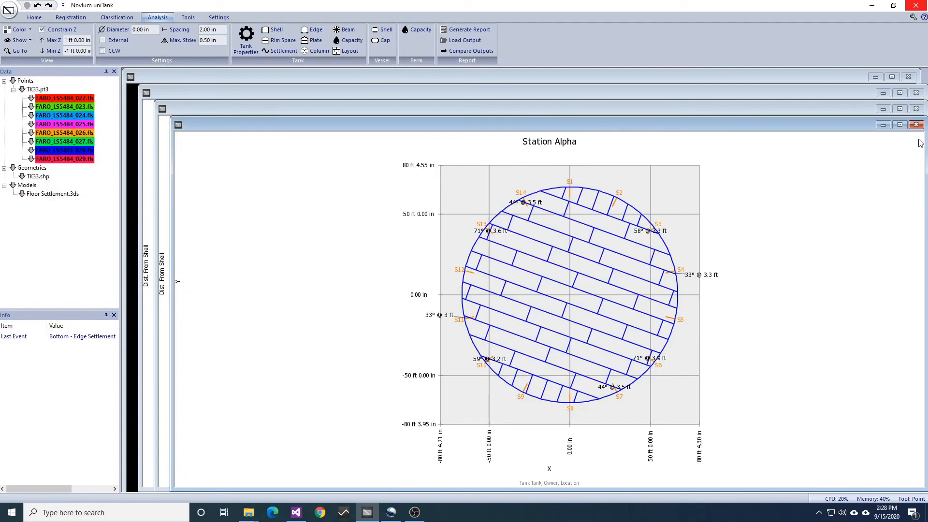
{"action": "left_click", "coordinate": [899, 125]}
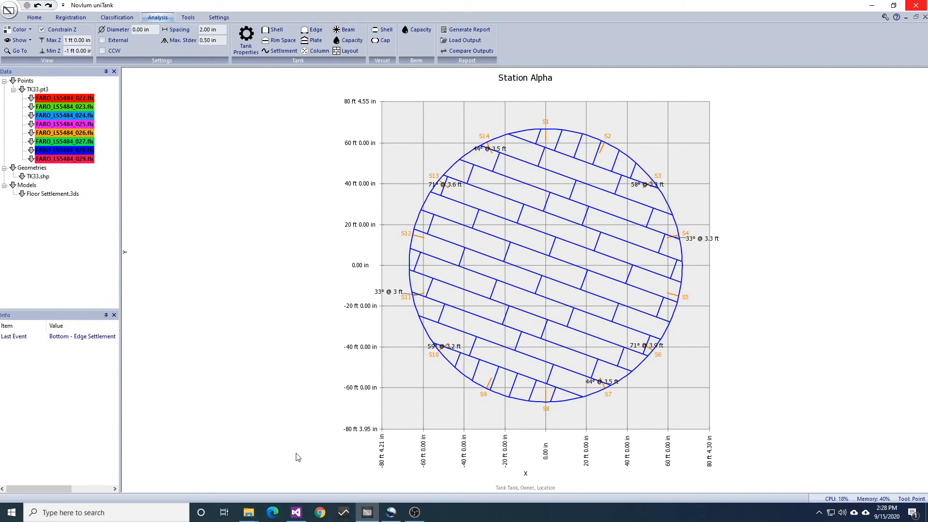
Switch to File Explorer and open S1 (0deg).png from the station profiles folder inside the Edge output folder
{"action": "mouse_move", "coordinate": [249, 513]}
{"action": "left_click", "coordinate": [245, 489]}
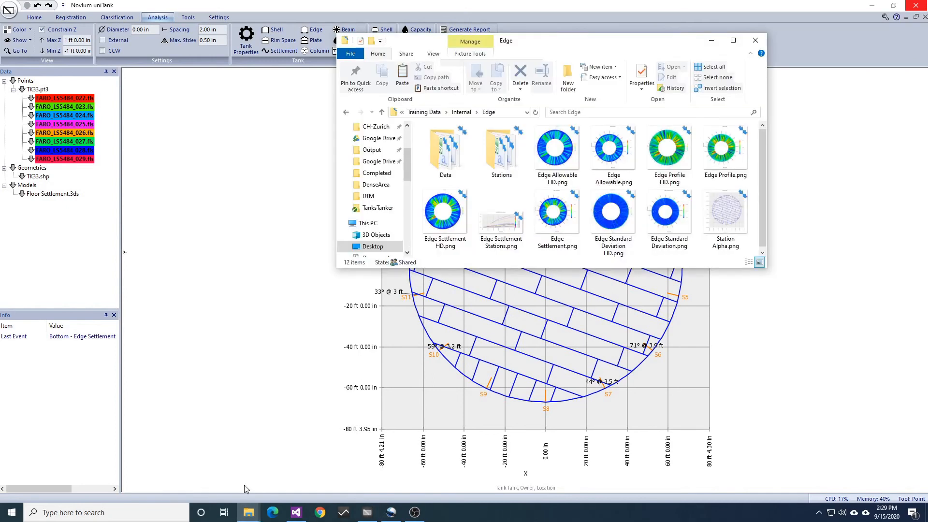
{"action": "double_click", "coordinate": [500, 161]}
{"action": "left_click", "coordinate": [505, 166]}
{"action": "double_click", "coordinate": [506, 166]}
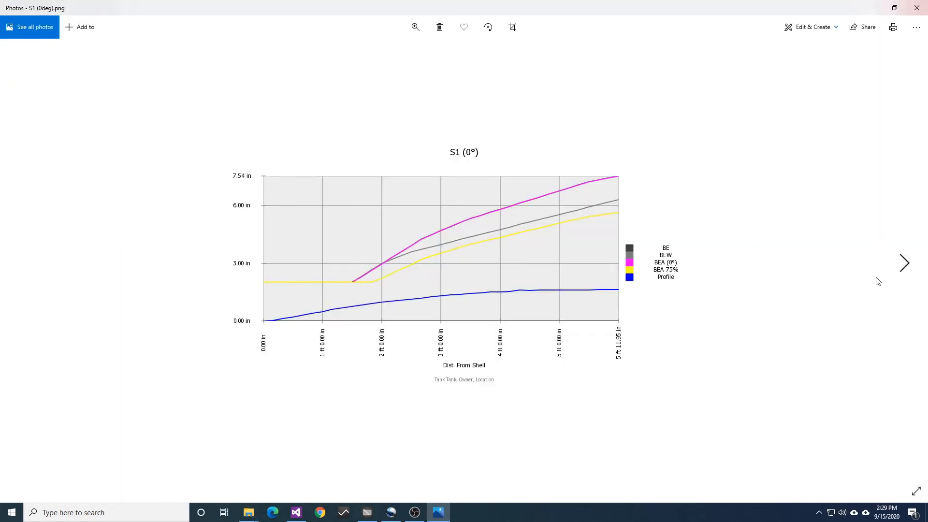
Page through the remaining station profile images after S1 and examine each settlement profile against its allowable curves
{"action": "left_click", "coordinate": [902, 266]}
{"action": "left_click", "coordinate": [903, 266]}
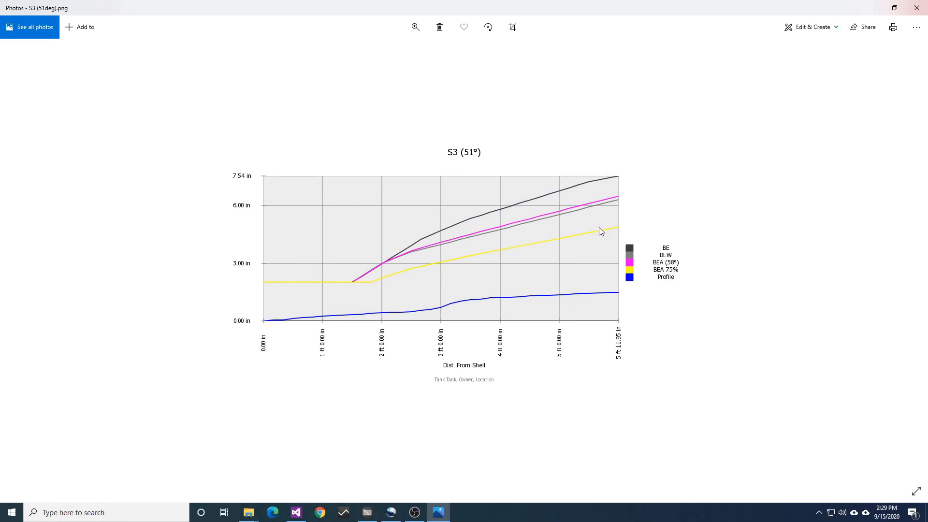
{"action": "left_click", "coordinate": [904, 268]}
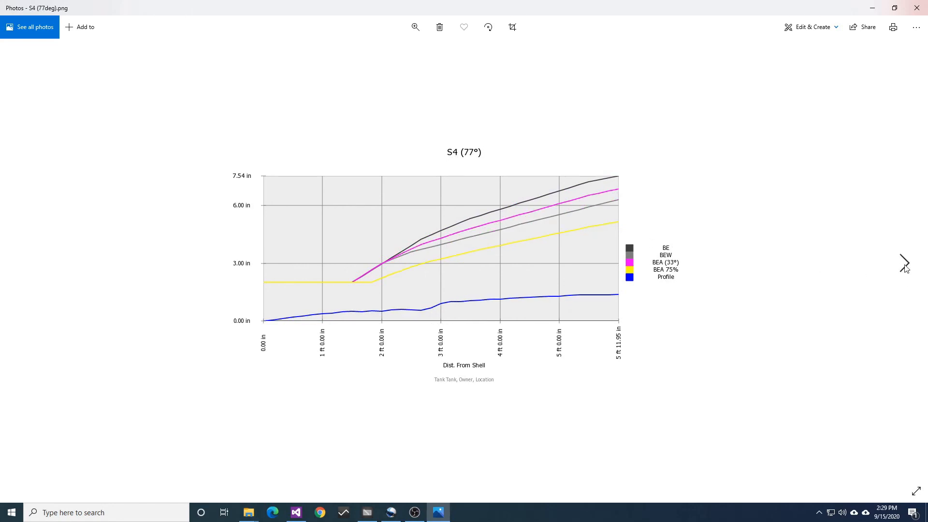
{"action": "left_click", "coordinate": [904, 267]}
{"action": "left_click", "coordinate": [904, 267]}
{"action": "left_click", "coordinate": [904, 267]}
{"action": "left_click", "coordinate": [905, 267]}
{"action": "left_click", "coordinate": [905, 267]}
{"action": "left_click", "coordinate": [905, 267]}
{"action": "left_click", "coordinate": [905, 267]}
{"action": "left_click", "coordinate": [904, 267]}
{"action": "left_click", "coordinate": [905, 266]}
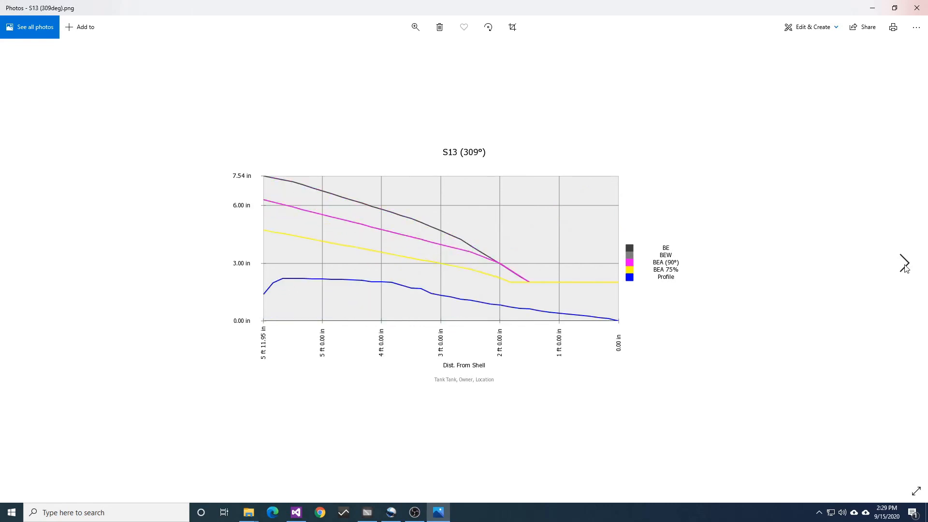
{"action": "left_click", "coordinate": [905, 267]}
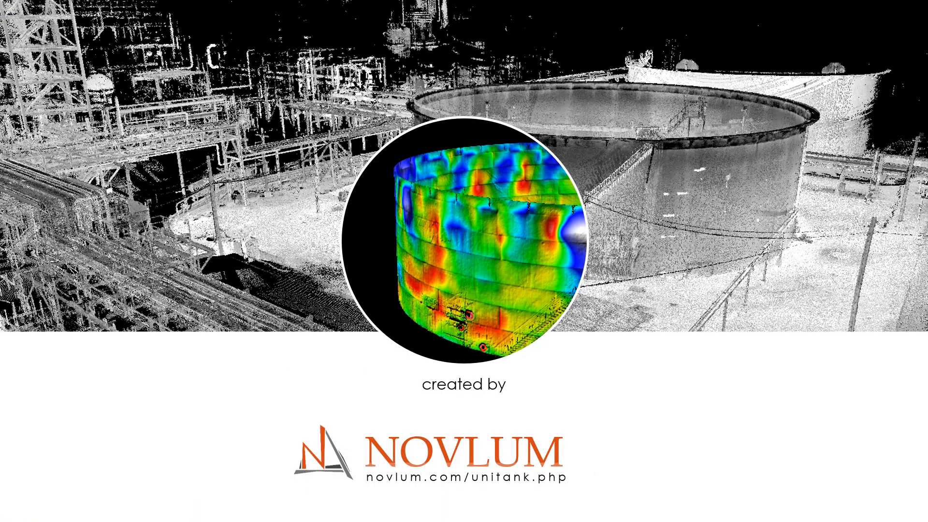